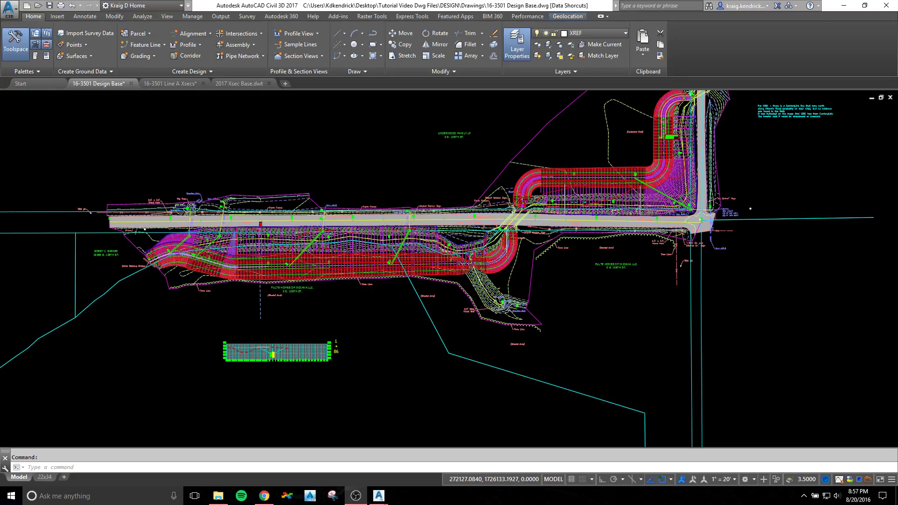
- Bring the Data Shortcuts into view in Prospector and pan across the design base plan
left_click(379, 496)
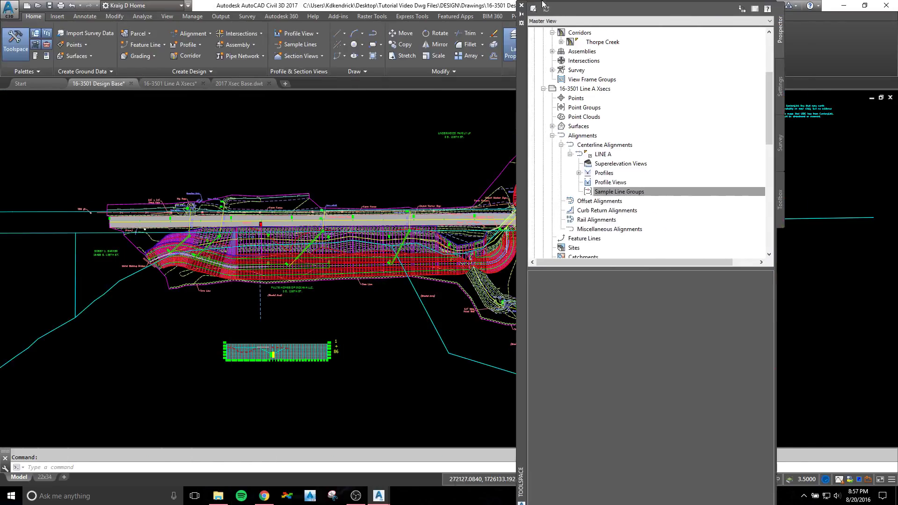
scroll(744, 182, "down", 8)
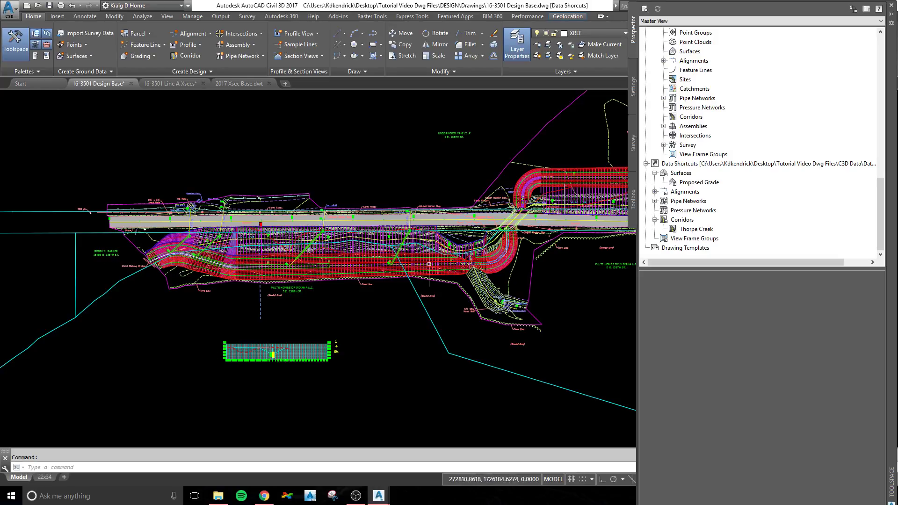
middle_click_drag(429, 264, 244, 271)
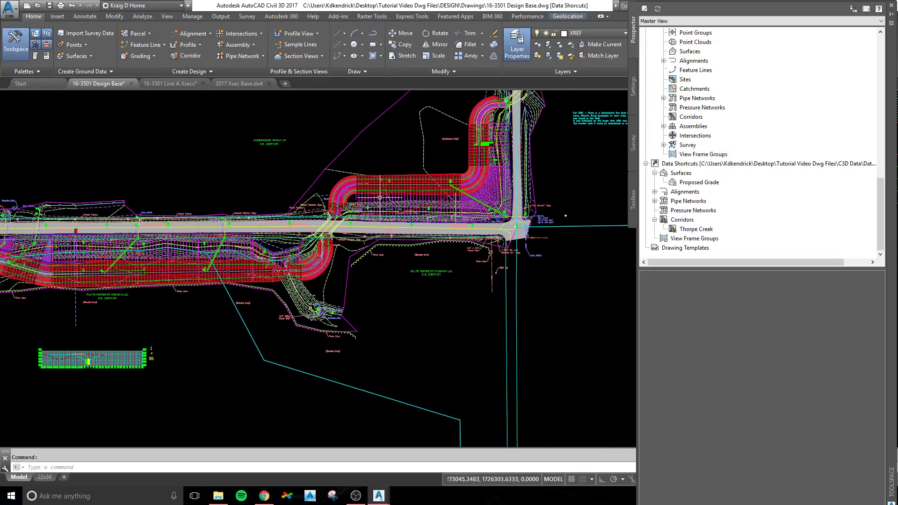
middle_click_drag(79, 276, 199, 276)
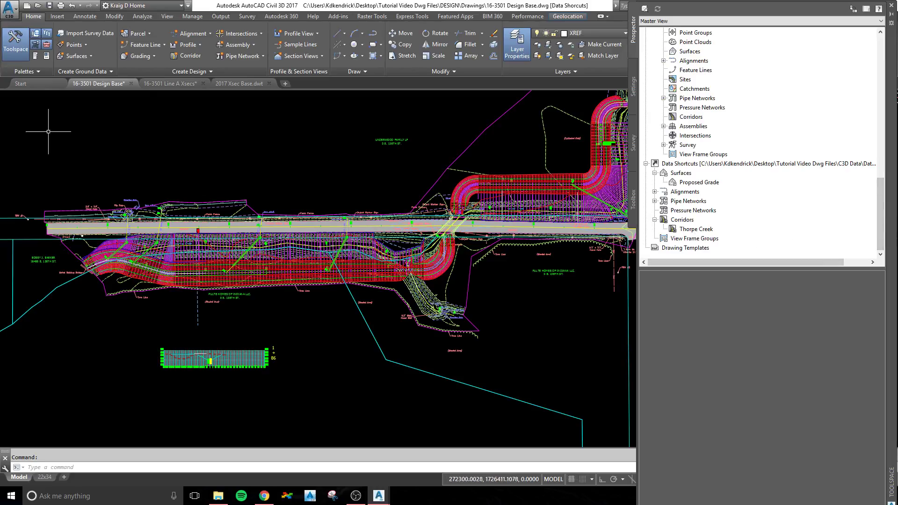
- Switch to the 16-3501 Line A Xsecs drawing and adjust the corridor view
left_click(173, 85)
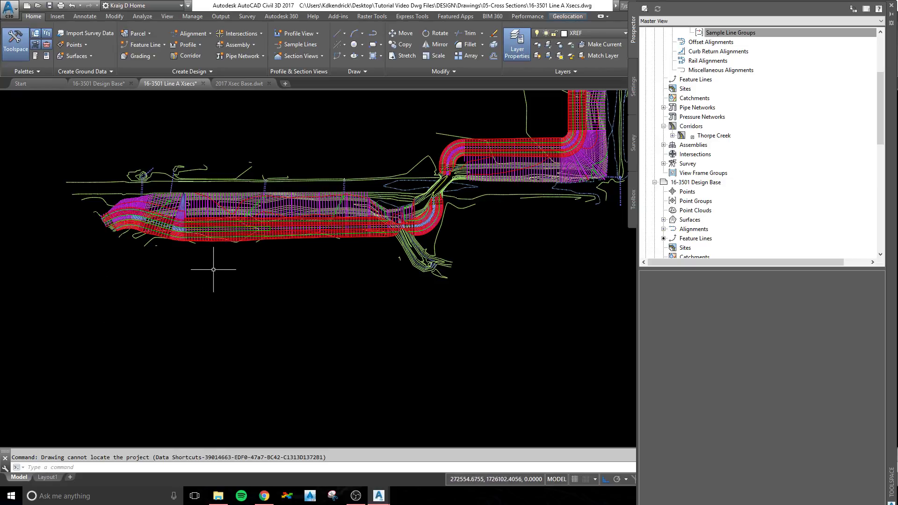
middle_click_drag(363, 287, 315, 305)
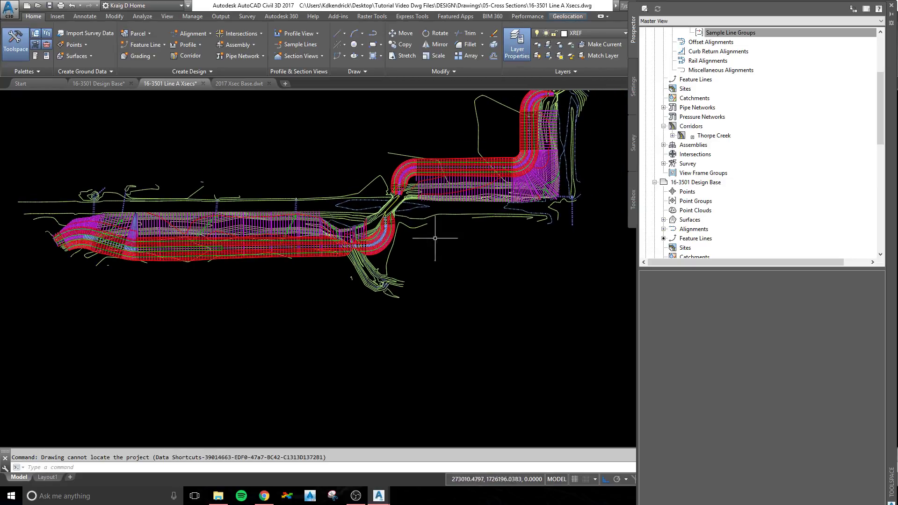
scroll(82, 237, "up", 5)
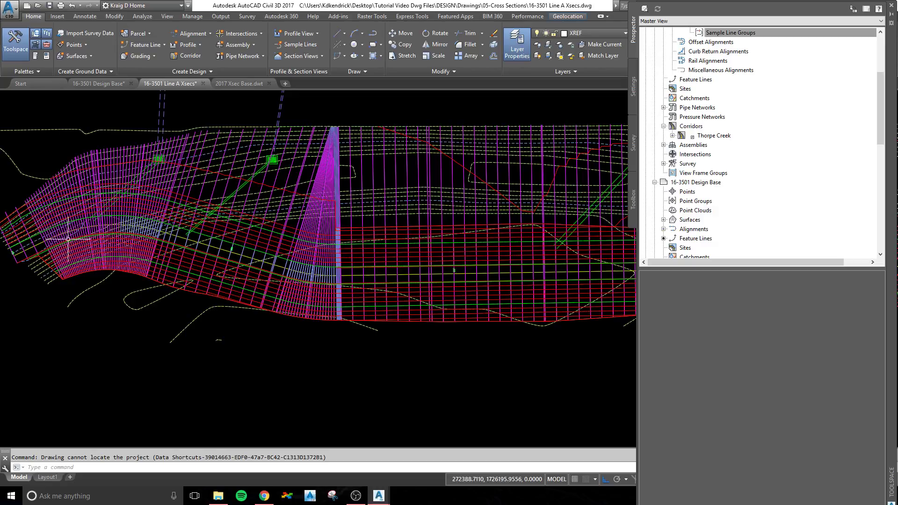
- Start a LINE A sample line group, excluding Cut and Fill Volumes and styling Proposed Grade VS Finished Ground
left_click(295, 46)
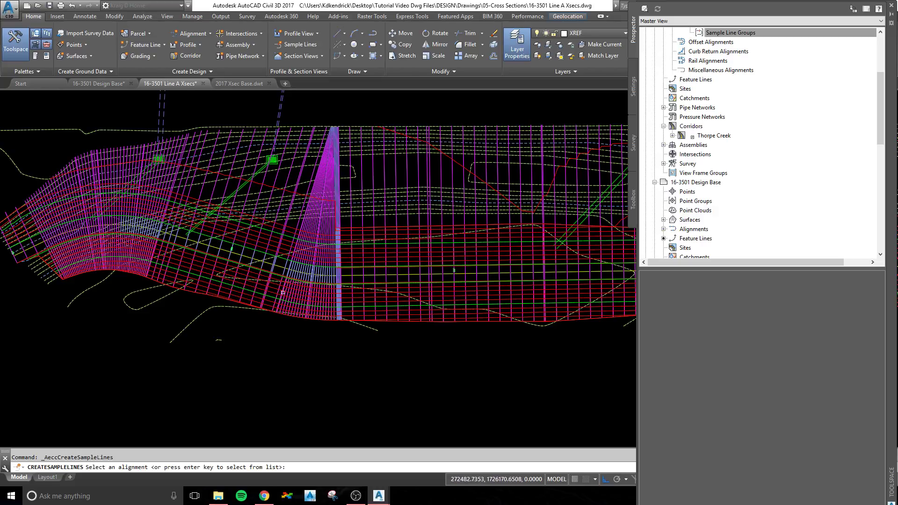
key("Return")
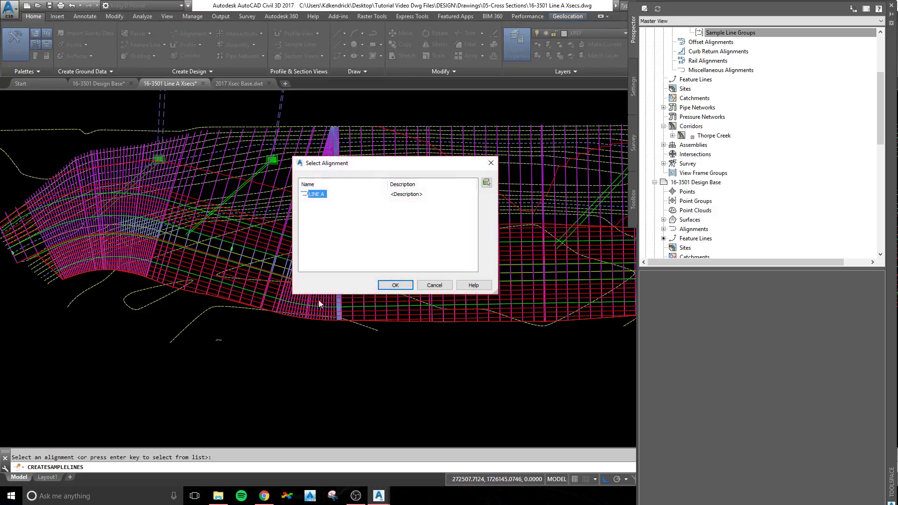
left_click(396, 285)
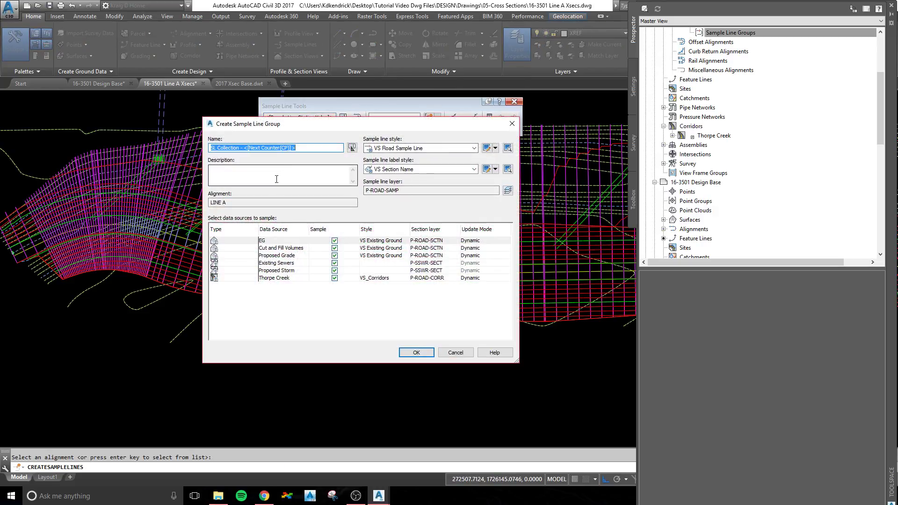
left_click(335, 249)
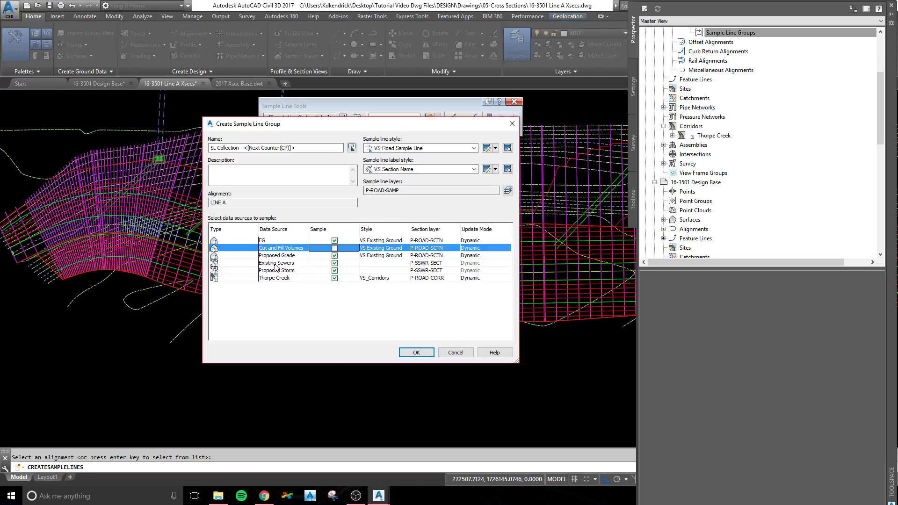
left_click(377, 255)
left_click(311, 192)
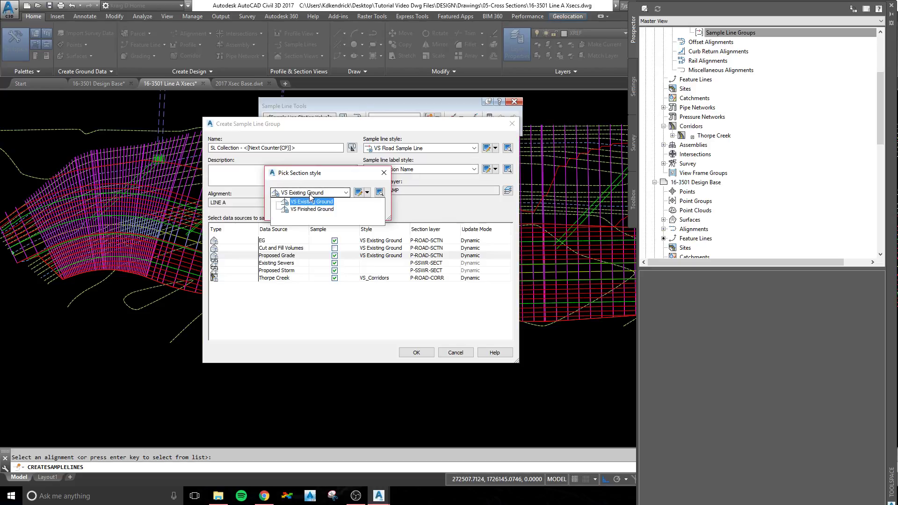
left_click(312, 209)
left_click(296, 207)
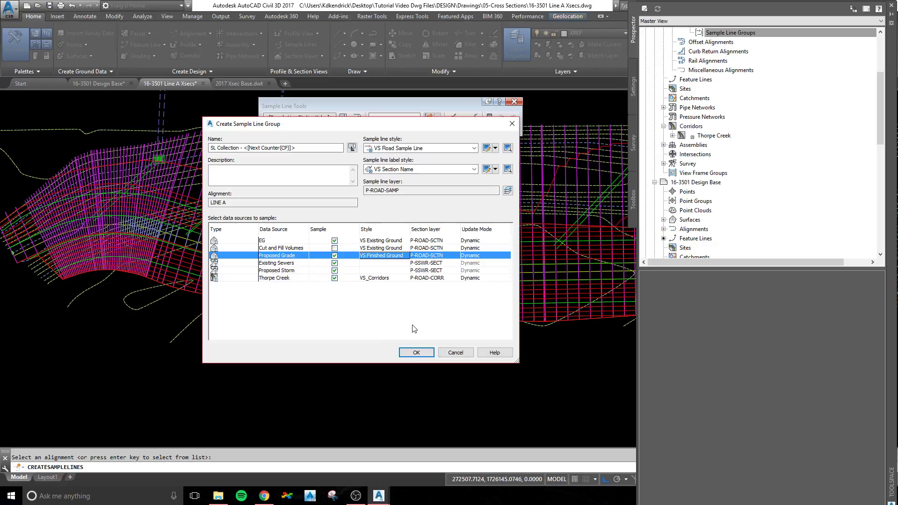
- Create the sample line group and switch placement to By range of stations
left_click(416, 352)
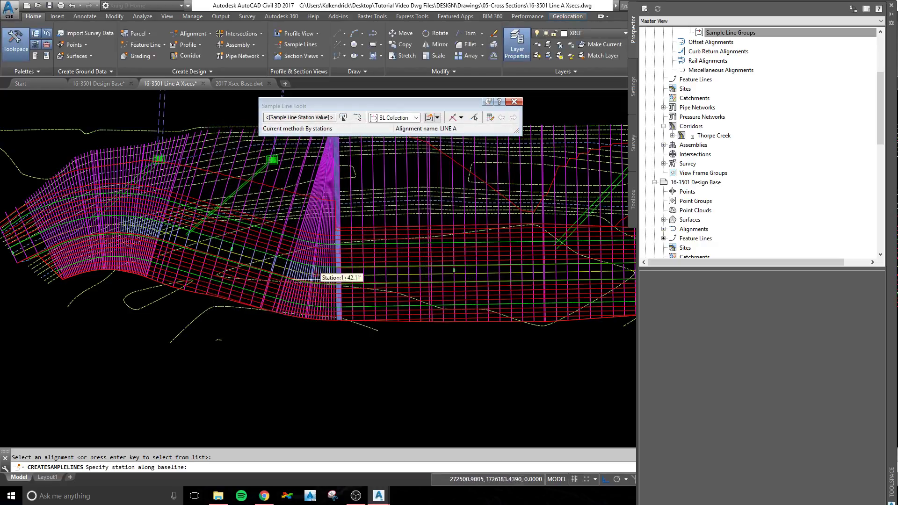
scroll(315, 276, "down", 3)
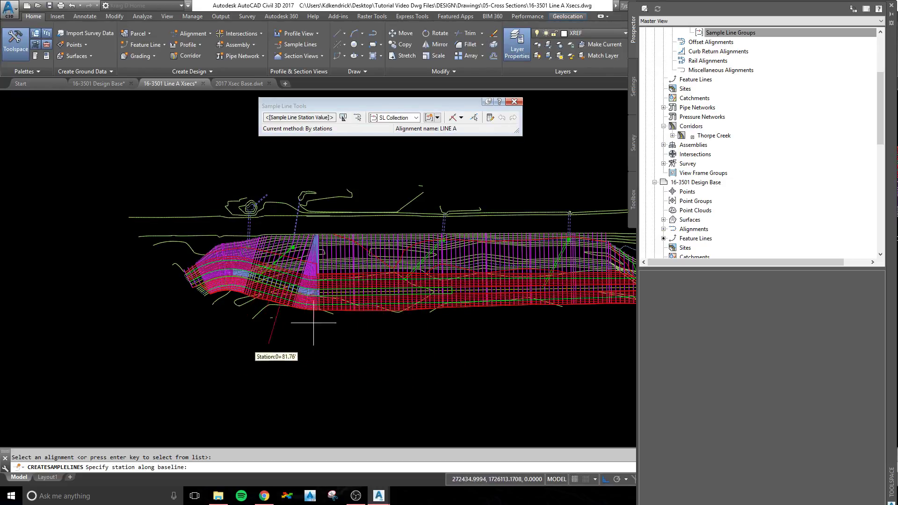
left_click(461, 118)
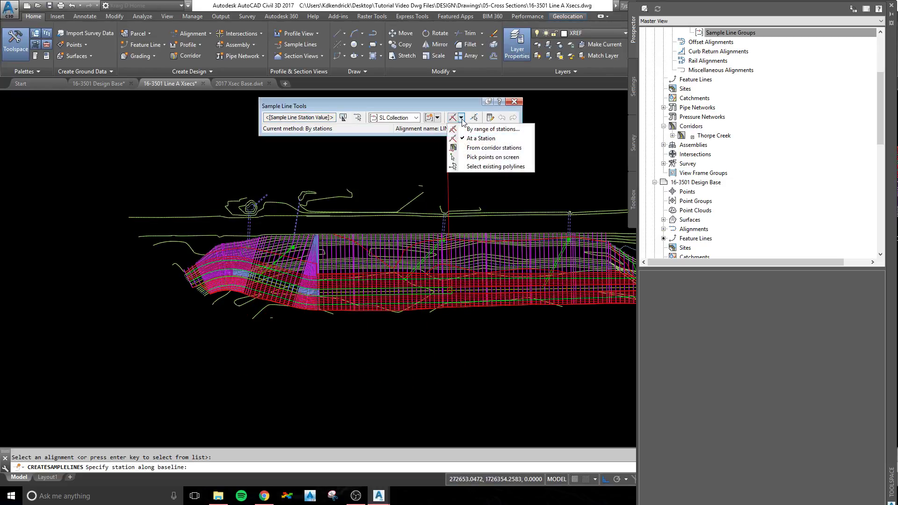
left_click(466, 131)
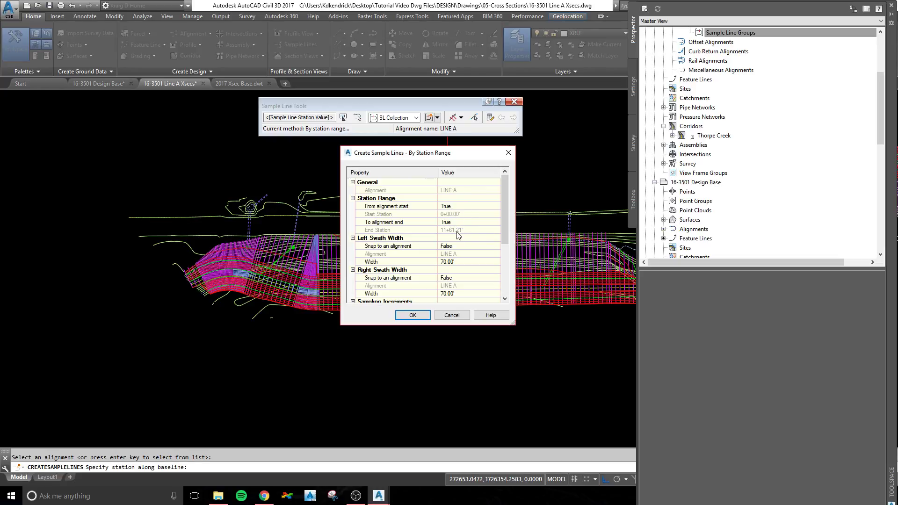
- Review the station range properties: whole LINE A, 70' swaths each side, 50' increments
scroll(481, 253, "down", 1)
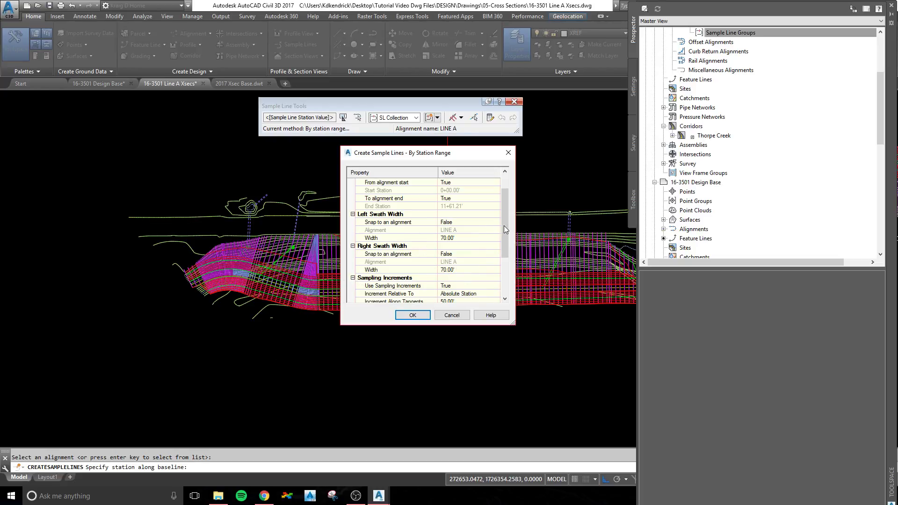
left_click_drag(505, 229, 509, 260)
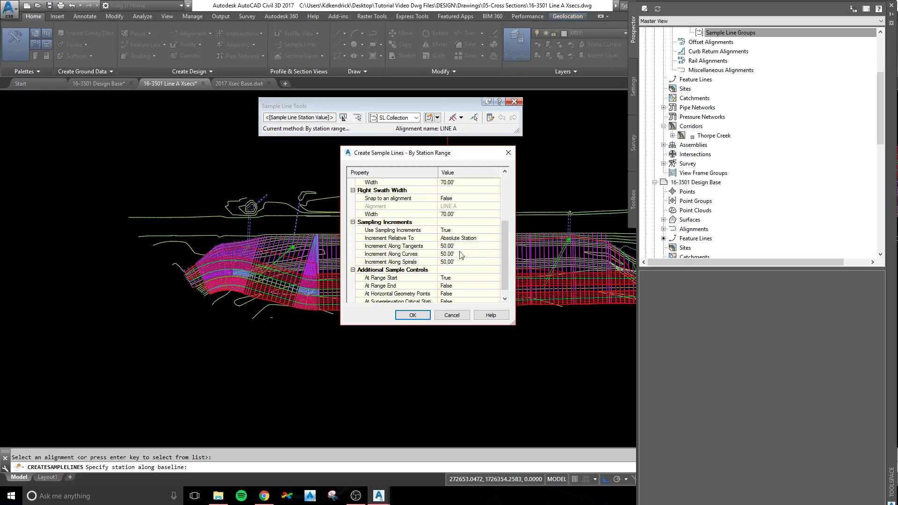
left_click_drag(506, 256, 512, 271)
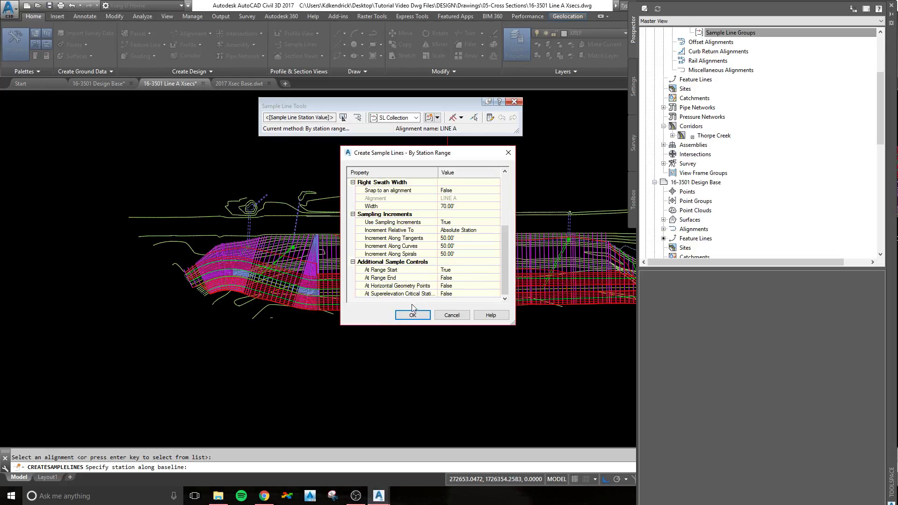
left_click_drag(506, 276, 501, 226)
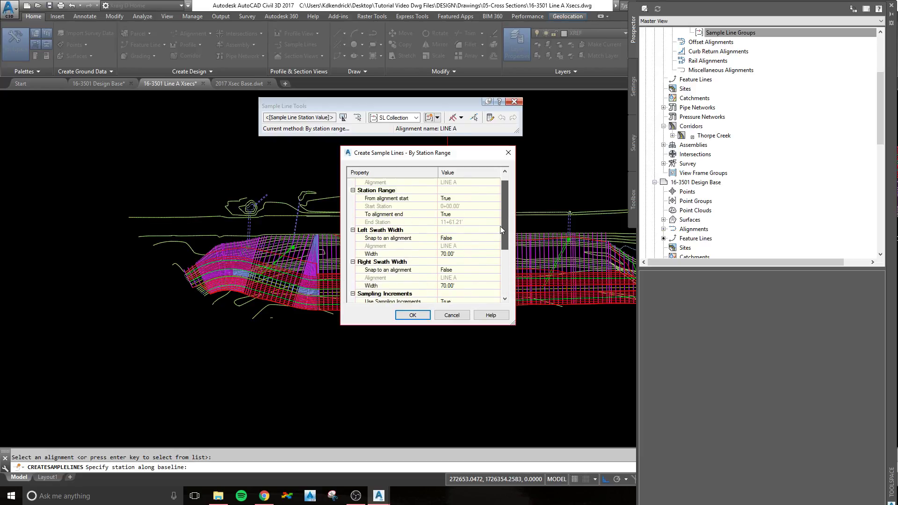
- Accept the station range settings to place sample lines every 50' along LINE A
left_click(412, 315)
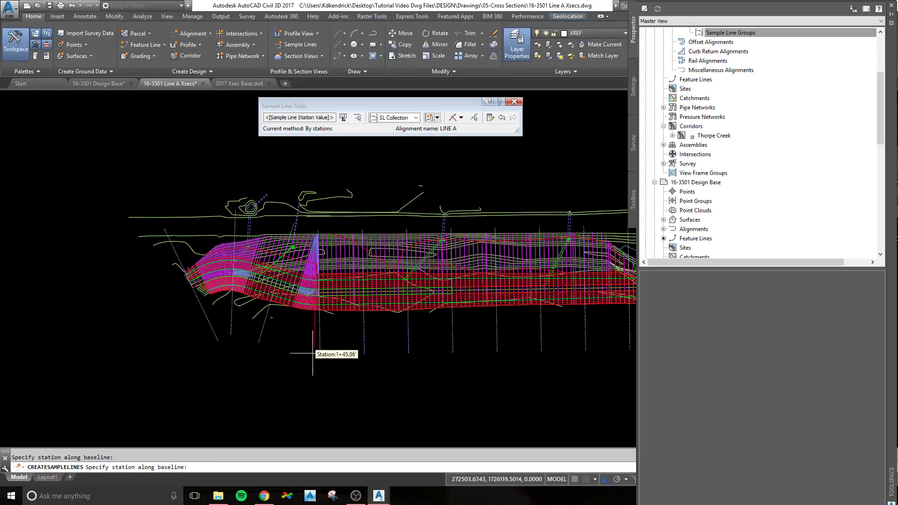
scroll(420, 372, "down", 3)
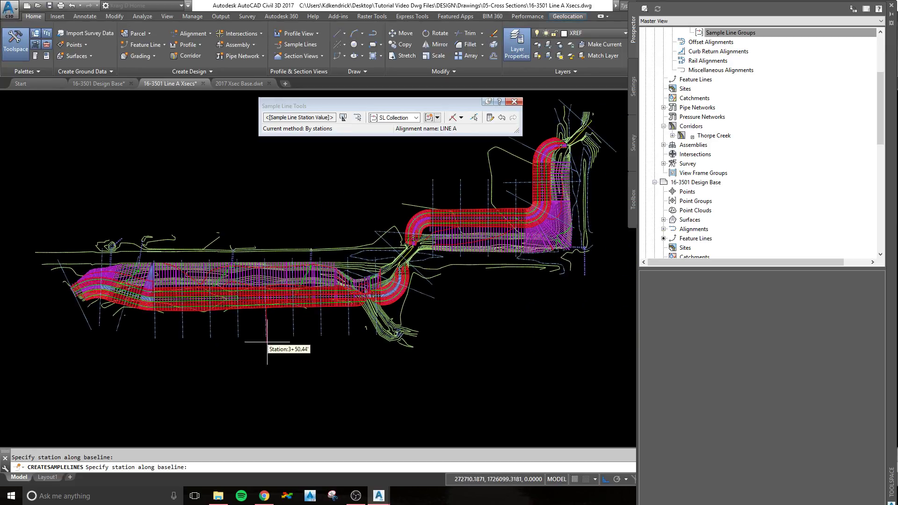
scroll(325, 345, "up", 2)
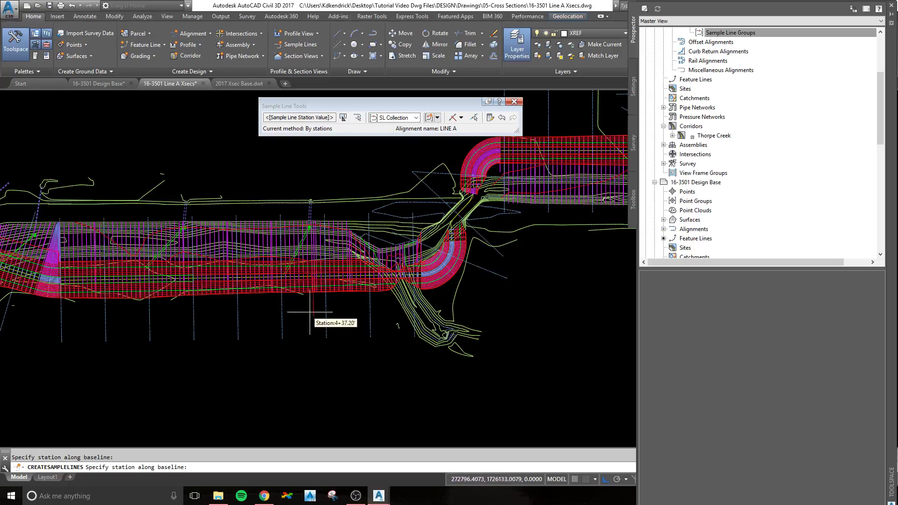
middle_click_drag(136, 331, 165, 334)
scroll(266, 252, "up", 3)
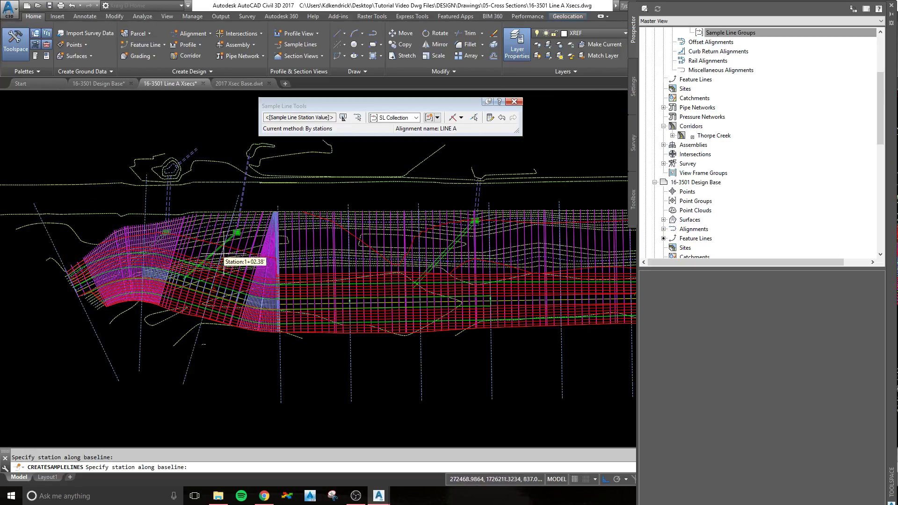
scroll(212, 212, "up", 3)
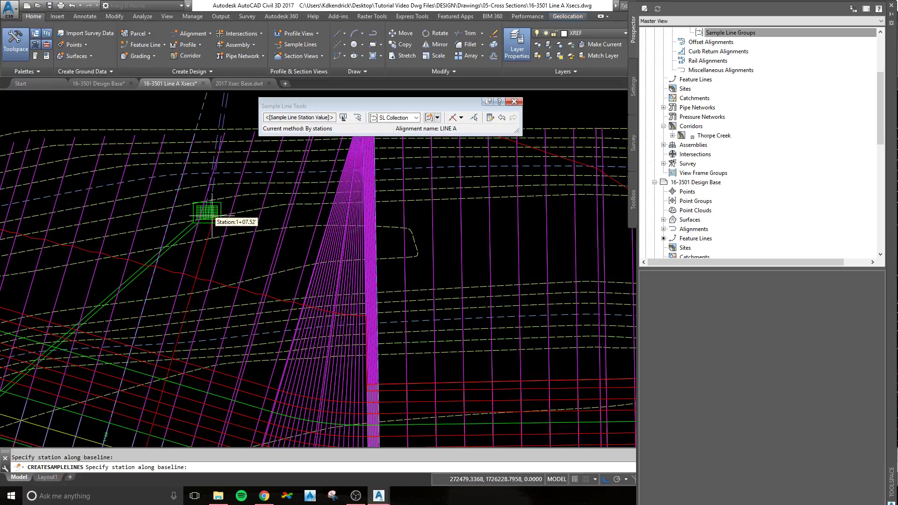
scroll(204, 210, "up", 3)
scroll(217, 229, "down", 5)
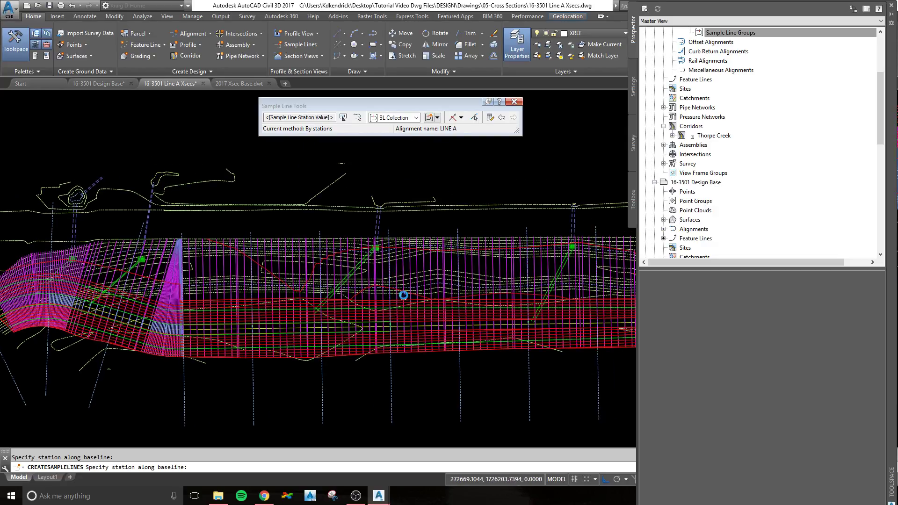
- End the sample line command and pan out across the whole corridor
middle_click_drag(480, 274, 402, 295)
scroll(380, 254, "down", 2)
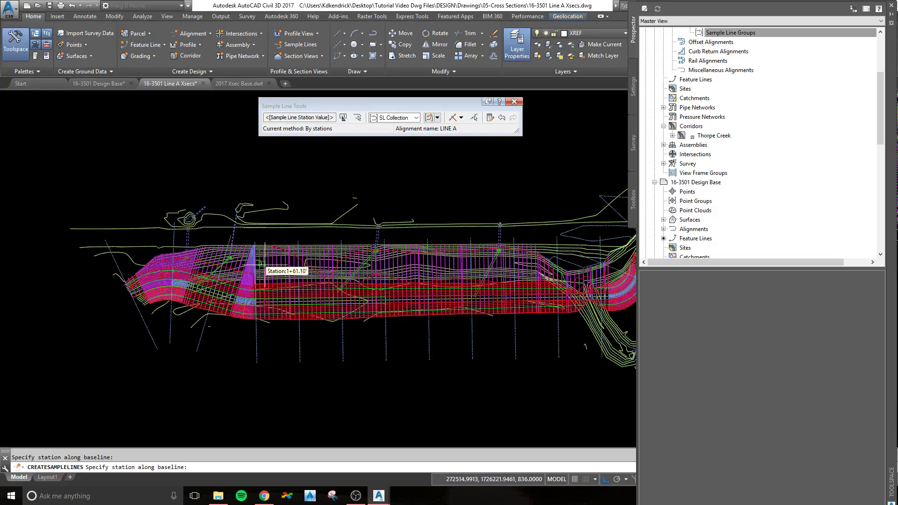
key("Escape")
middle_click_drag(281, 309, 341, 298)
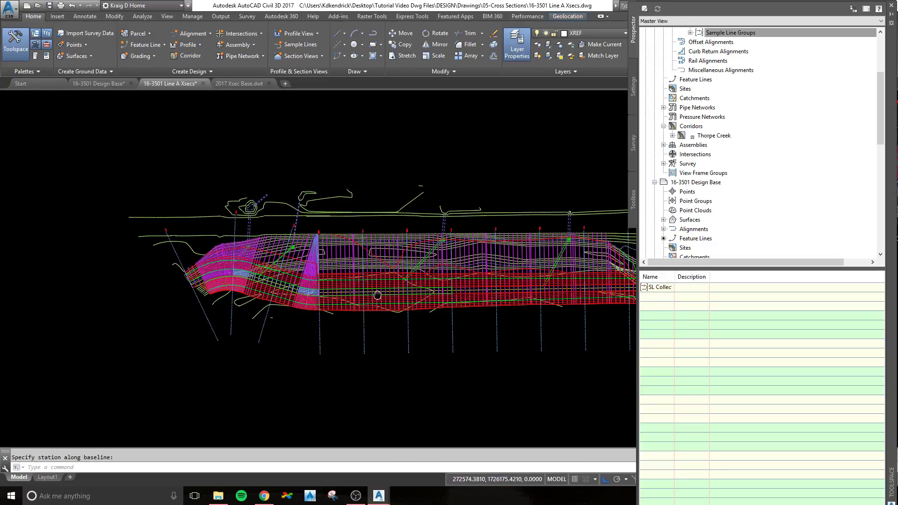
middle_click_drag(228, 367, 104, 353)
scroll(260, 275, "down", 4)
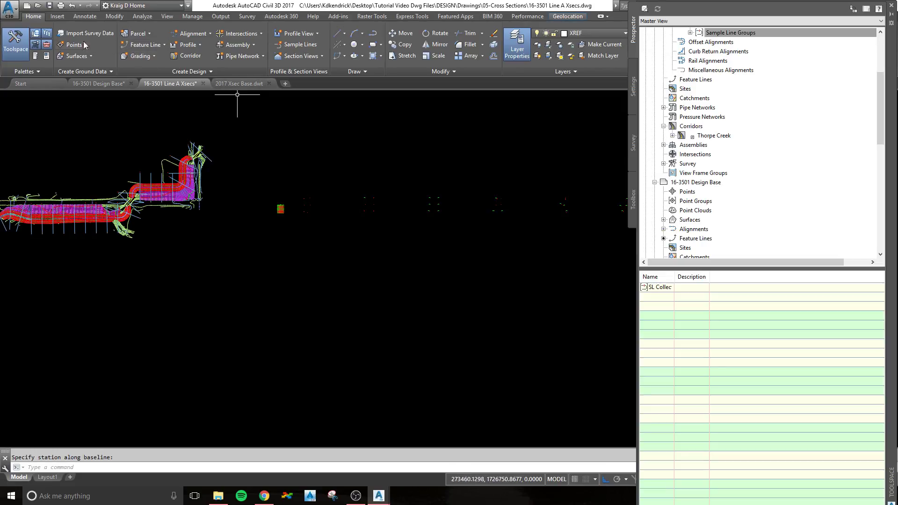
- Launch Create Multiple Section Views and advance to Production placement with the VS_22x34 plot style
left_click(321, 56)
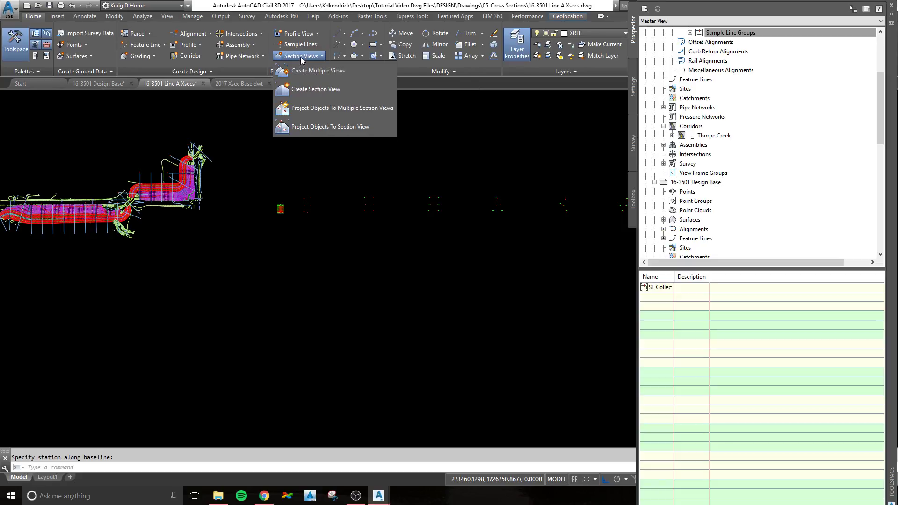
left_click(302, 70)
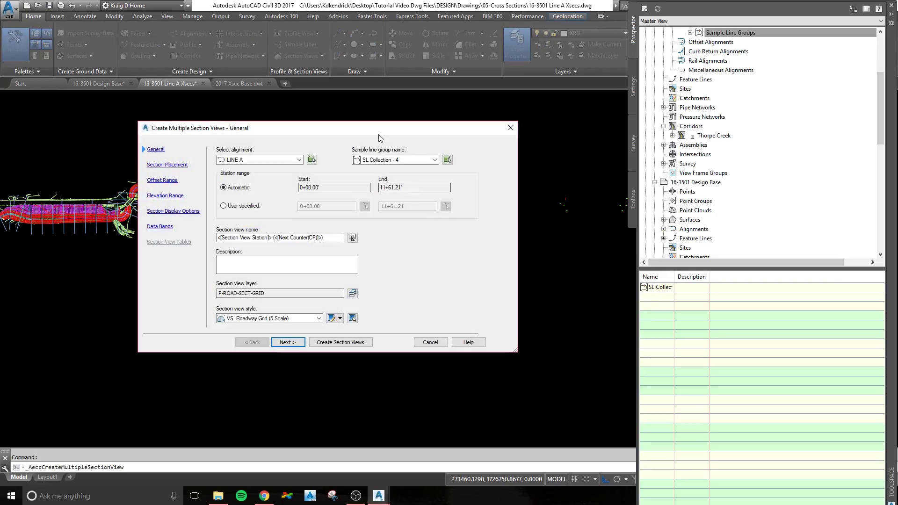
left_click_drag(379, 138, 431, 133)
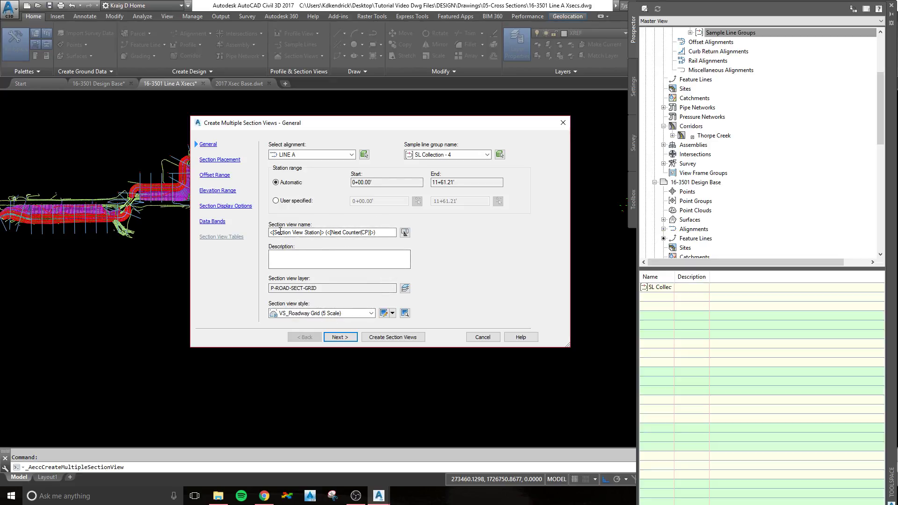
left_click(216, 160)
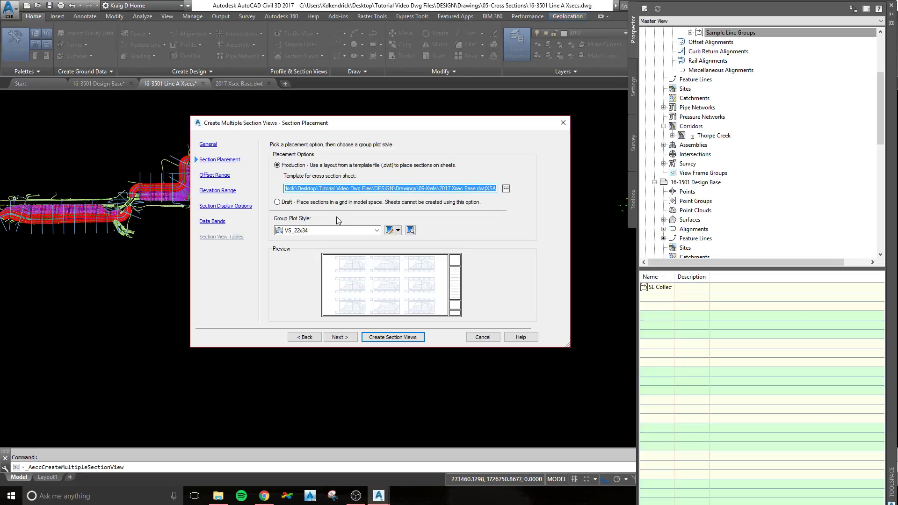
- Step through to Data Bands and set the band location to the top of the section views
left_click(214, 177)
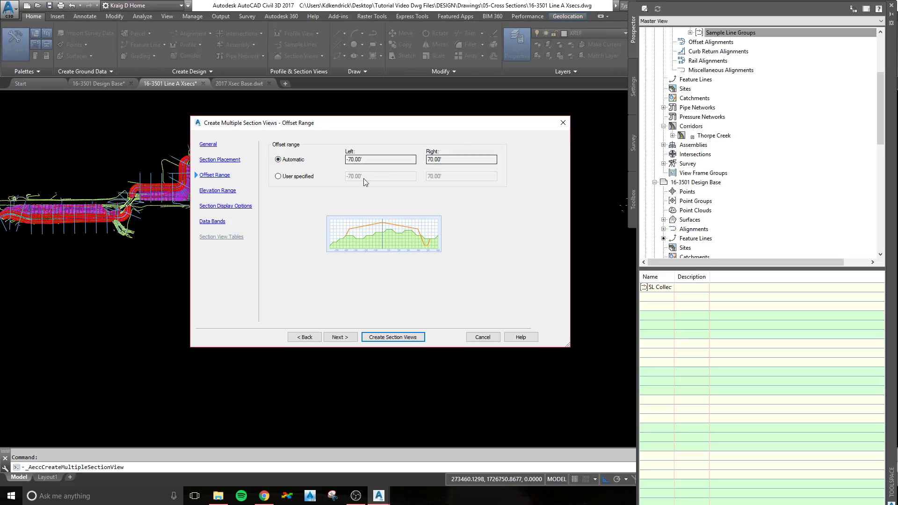
left_click(209, 191)
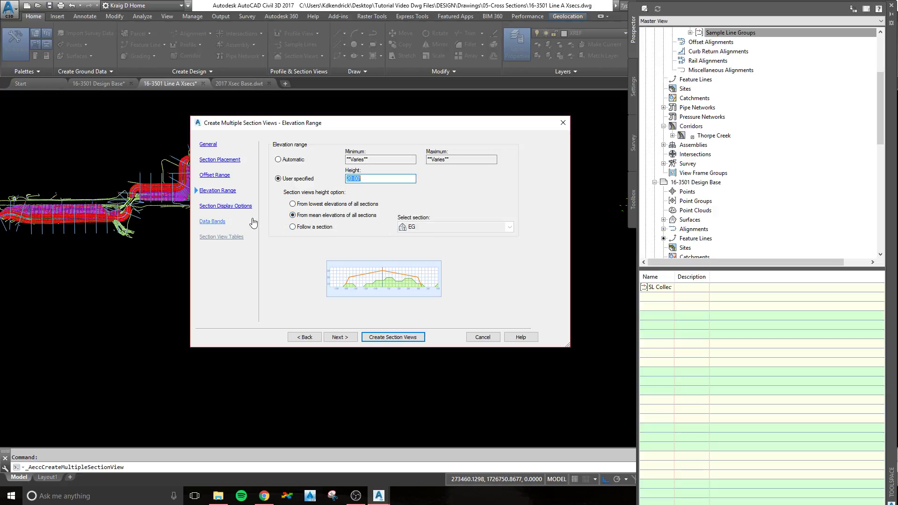
left_click(229, 207)
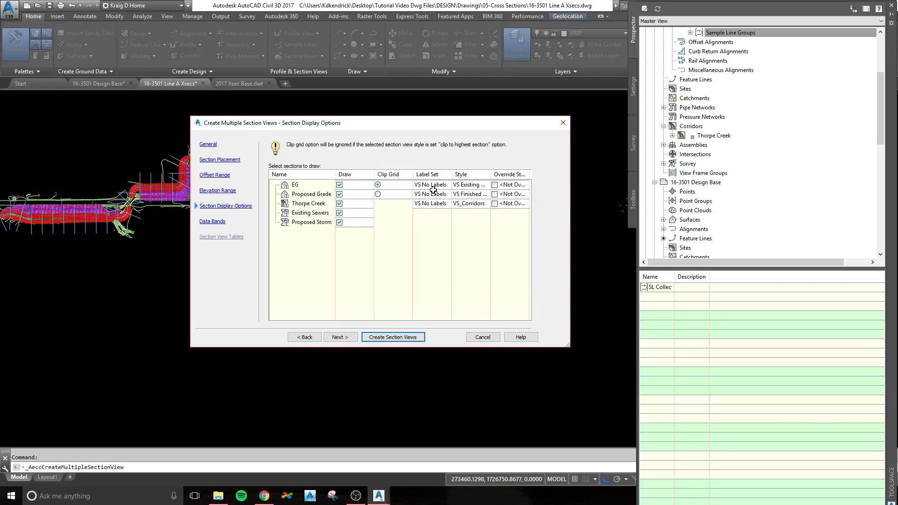
left_click(213, 221)
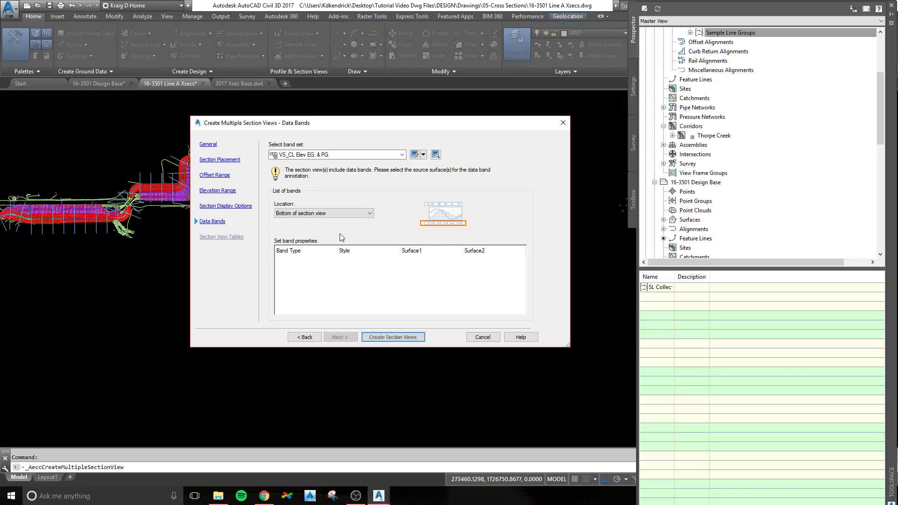
left_click(294, 214)
left_click(294, 225)
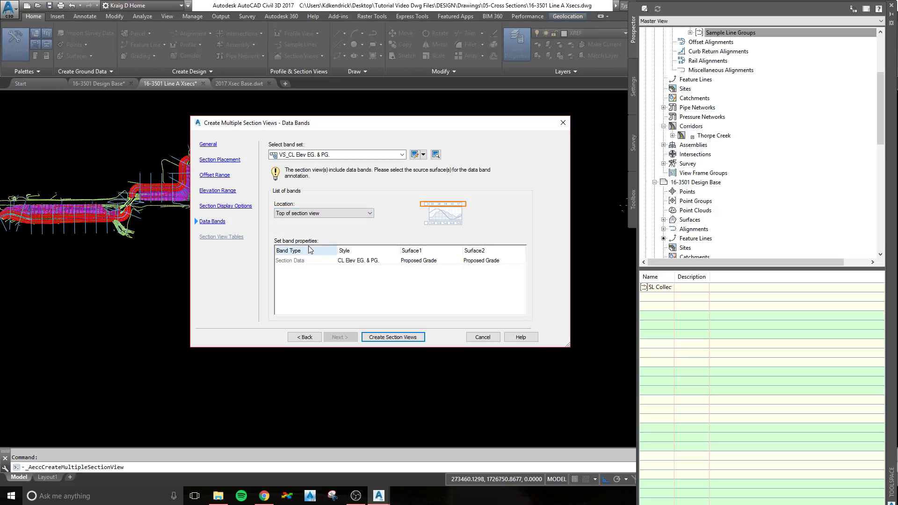
- Set the Section Data band's Surface1 to EG and create the section views
left_click(423, 263)
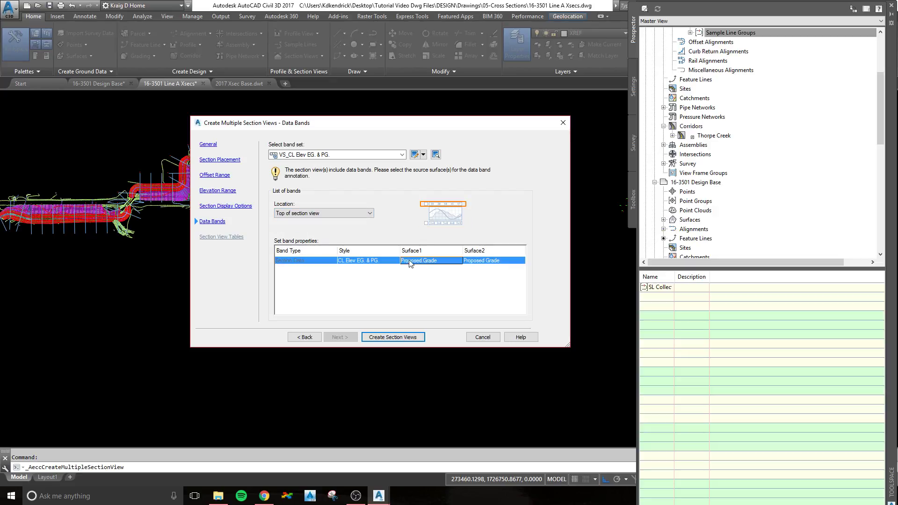
left_click(412, 263)
left_click(416, 280)
left_click(391, 337)
- Place the section view origin in open model space and pan along the created sheet groups
scroll(391, 317, "down", 2)
middle_click_drag(361, 307, 149, 271)
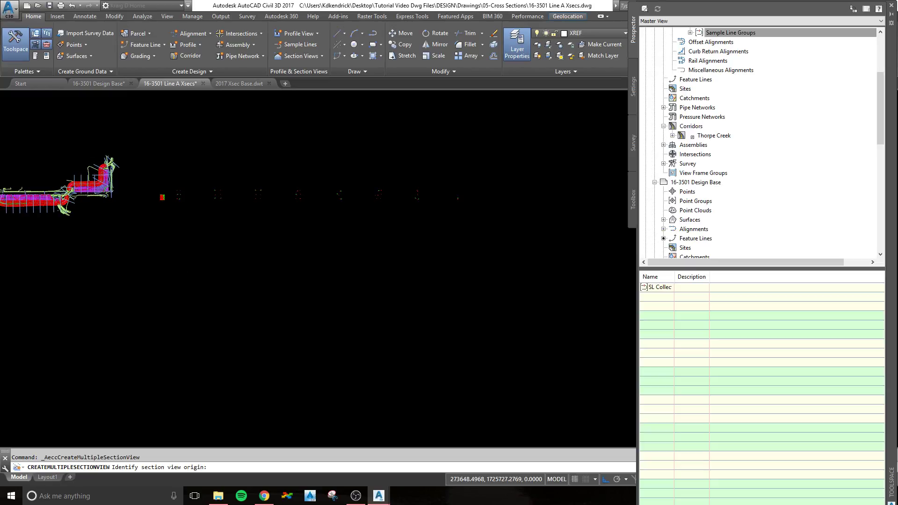
left_click(162, 261)
scroll(169, 252, "up", 2)
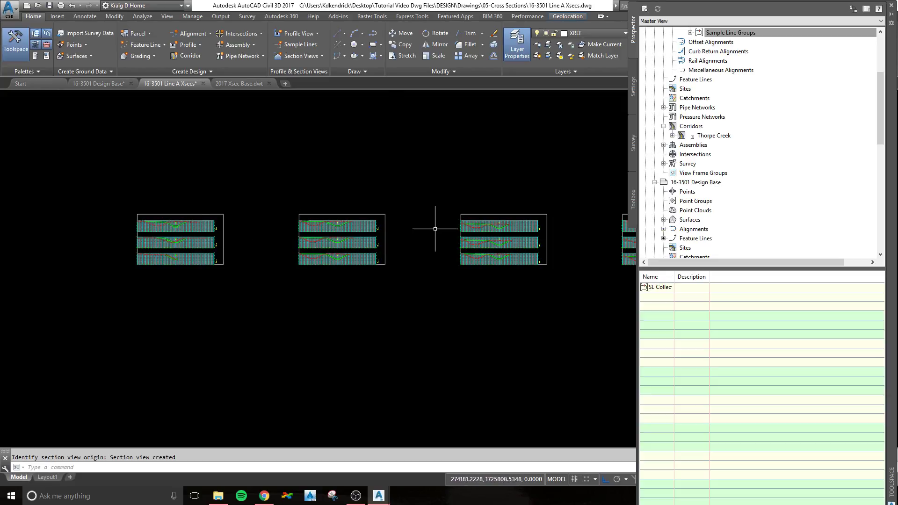
middle_click_drag(231, 246, 60, 286)
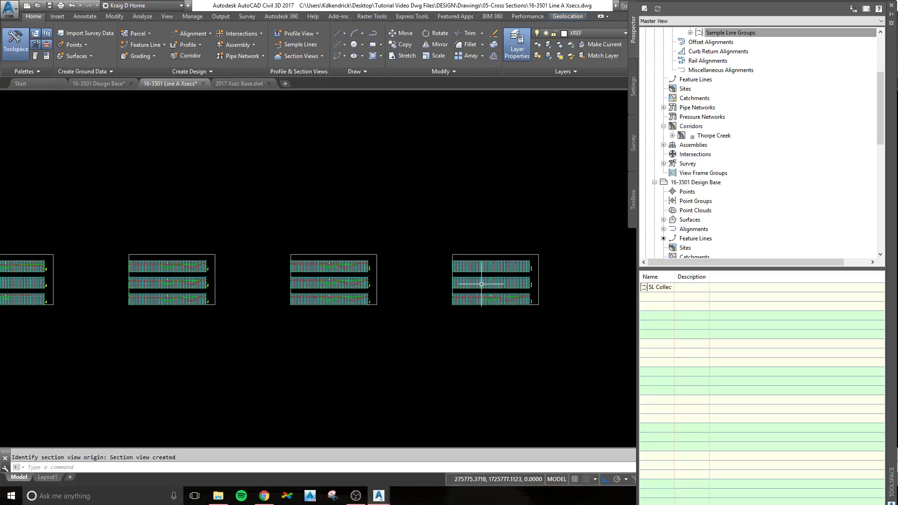
mouse_move(481, 284)
middle_mouse_down()
mouse_move(201, 284)
mouse_move(417, 261)
middle_mouse_up()
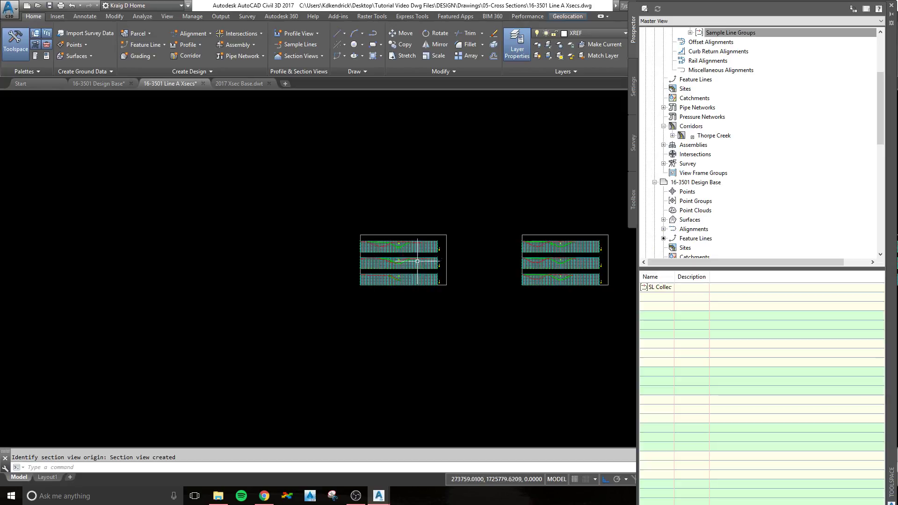
- Window-select the left group of section views
scroll(446, 232, "up", 4)
left_click(452, 245)
left_click(434, 219)
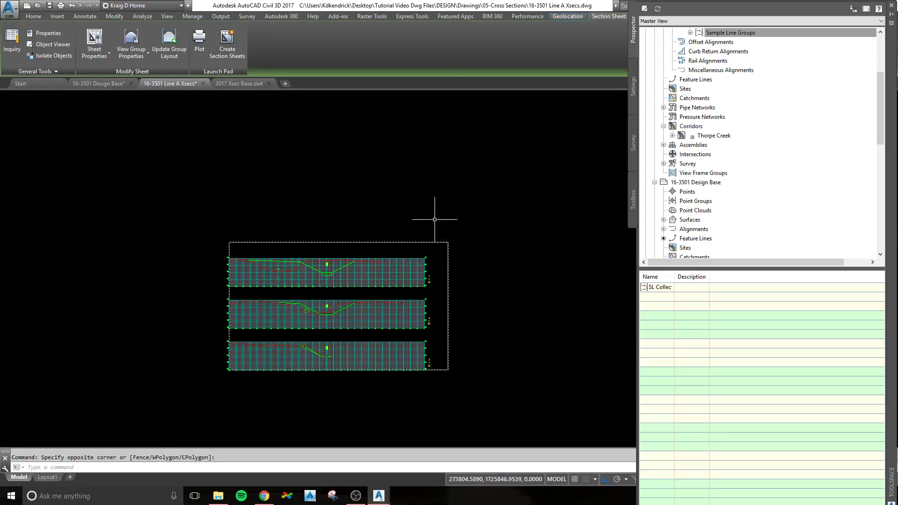
scroll(477, 241, "down", 2)
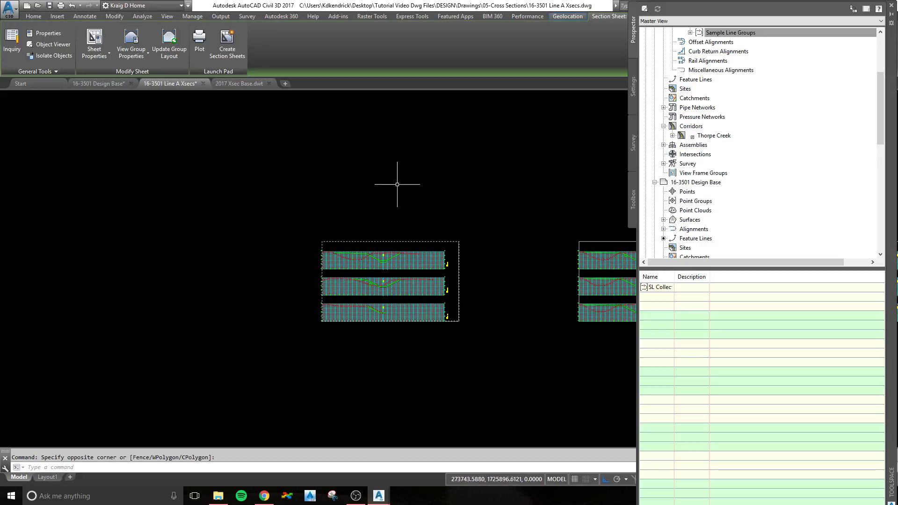
- Select all similar section view objects from the right-click menu
middle_click_drag(439, 210, 251, 224)
right_click(243, 246)
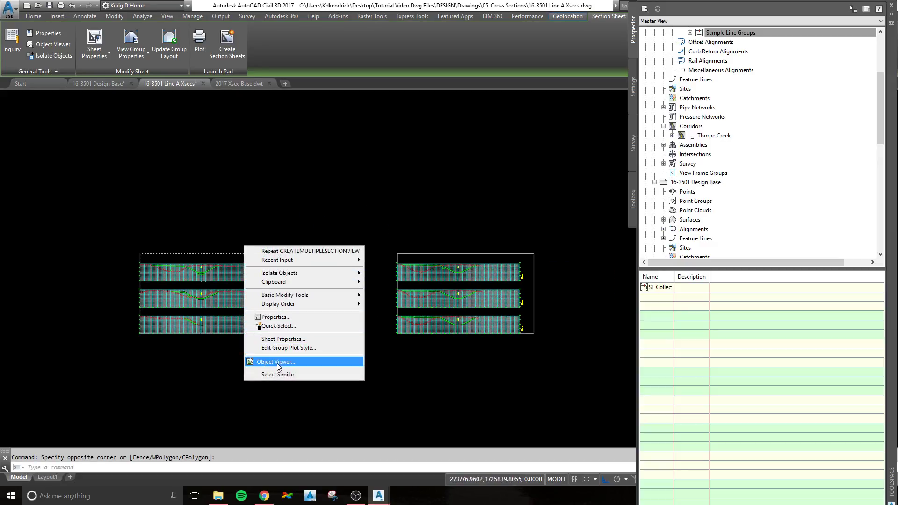
left_click(283, 373)
- Move the section views from their top-edge midpoint so the groups sit side by side
scroll(206, 263, "up", 4)
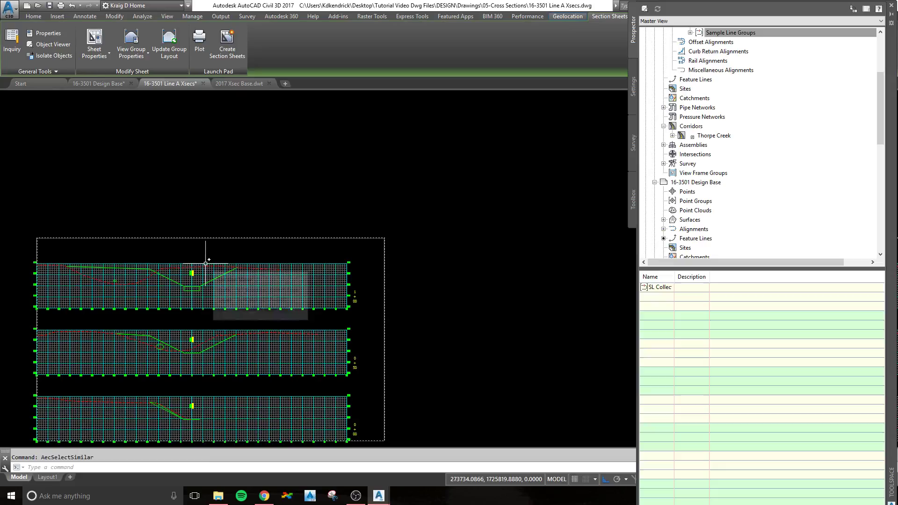
type("m")
key("Return")
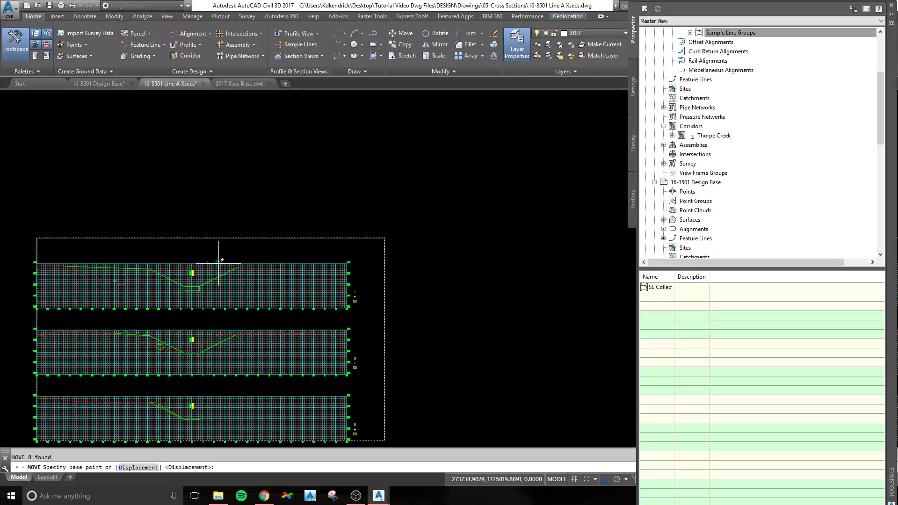
type("mid")
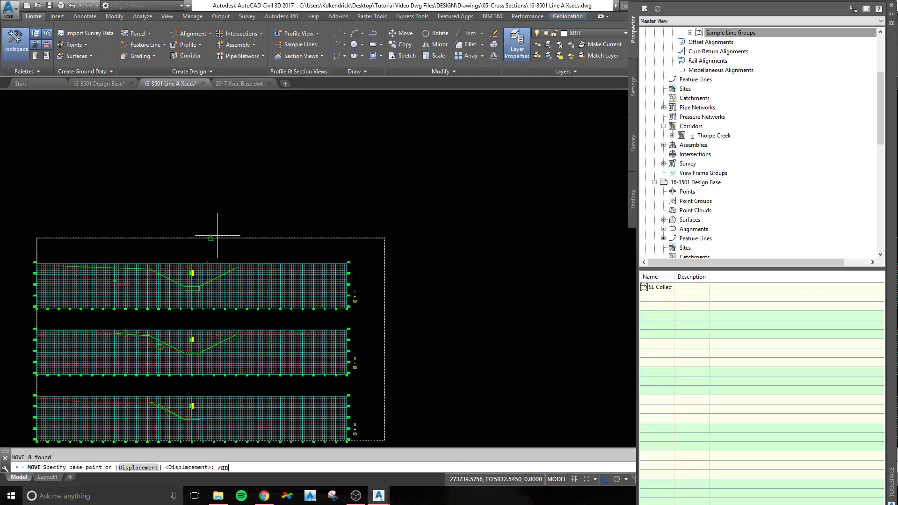
key("Return")
left_click(210, 238)
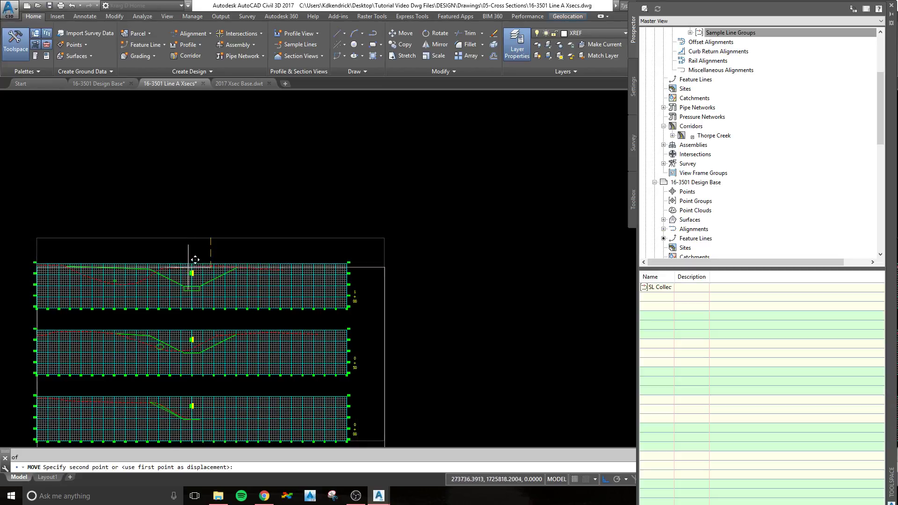
key("F8")
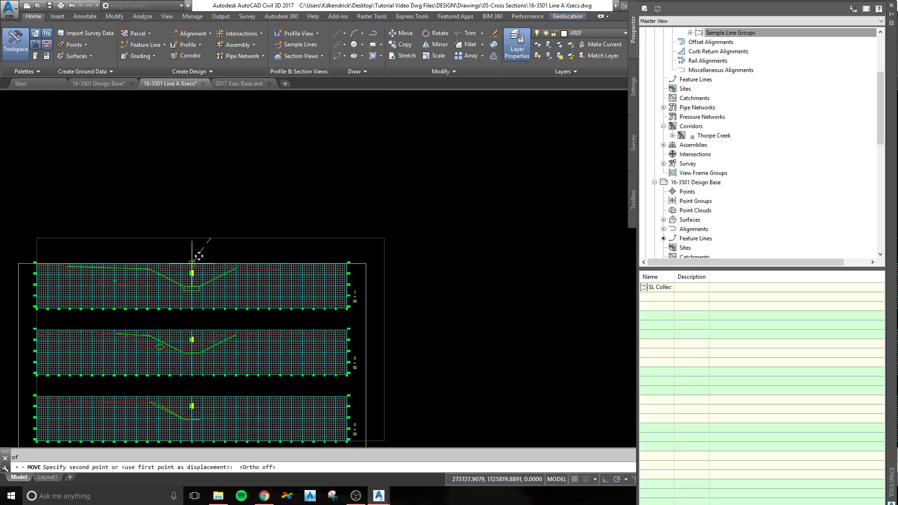
scroll(199, 256, "up", 2)
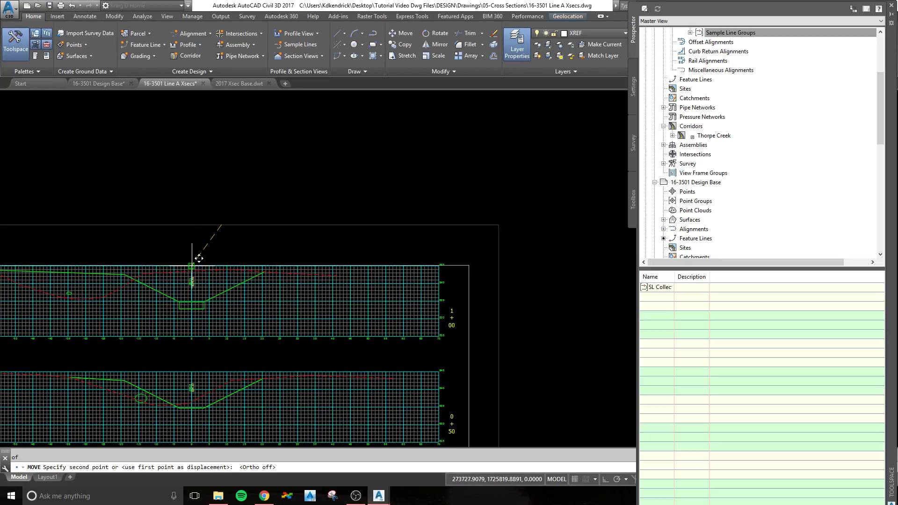
left_click(196, 248)
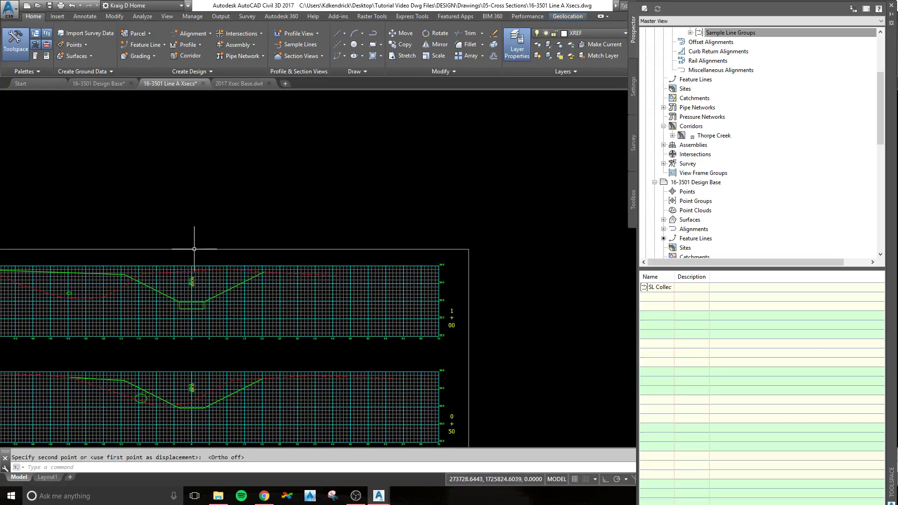
scroll(271, 236, "down", 4)
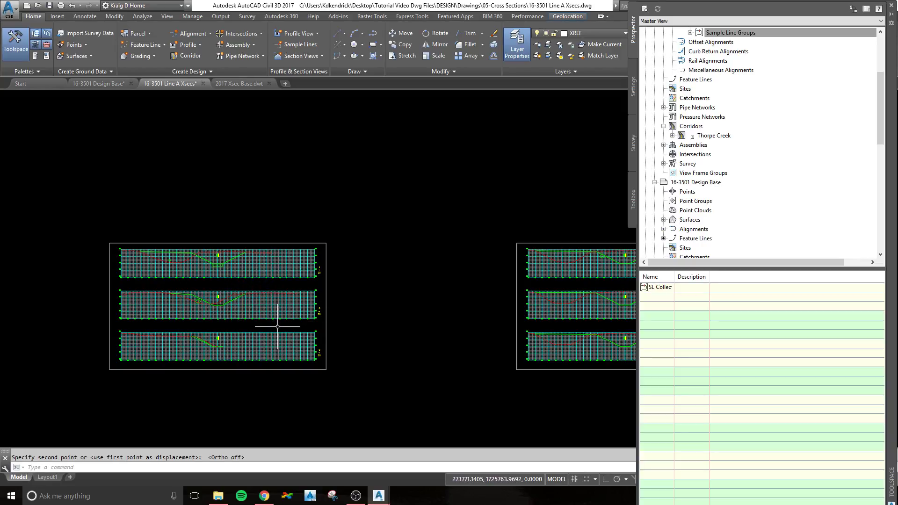
scroll(332, 301, "down", 3)
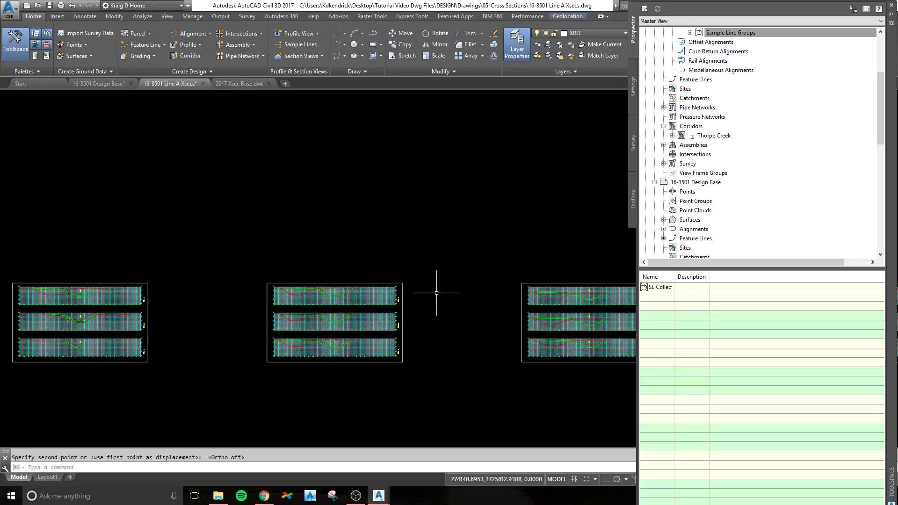
middle_click_drag(396, 331, 457, 275)
middle_click_drag(89, 299, 255, 303)
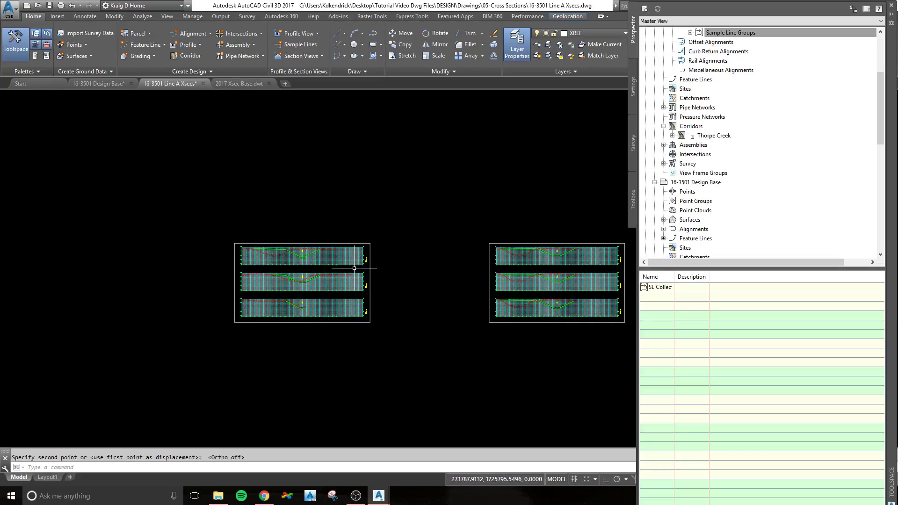
- Open Create Section Sheets and change the layout name prefix to XSA, removing the parenthesis
left_click(220, 17)
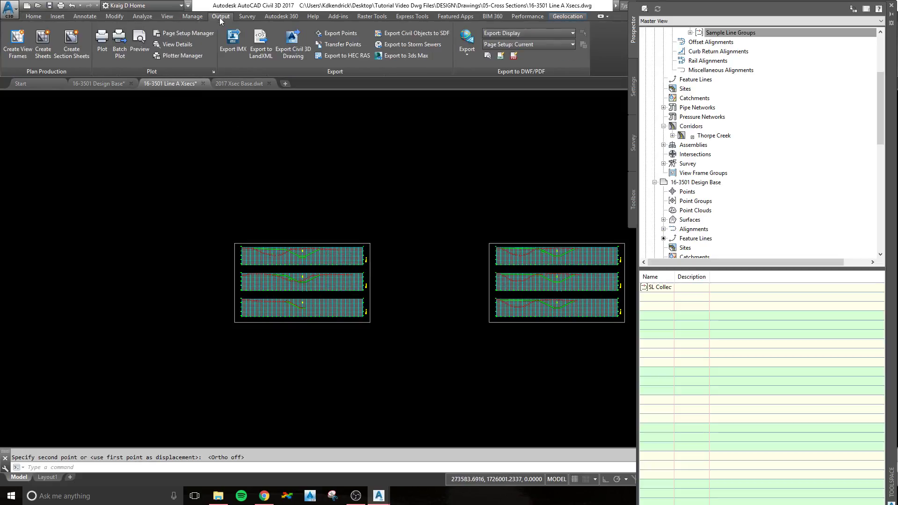
left_click(71, 42)
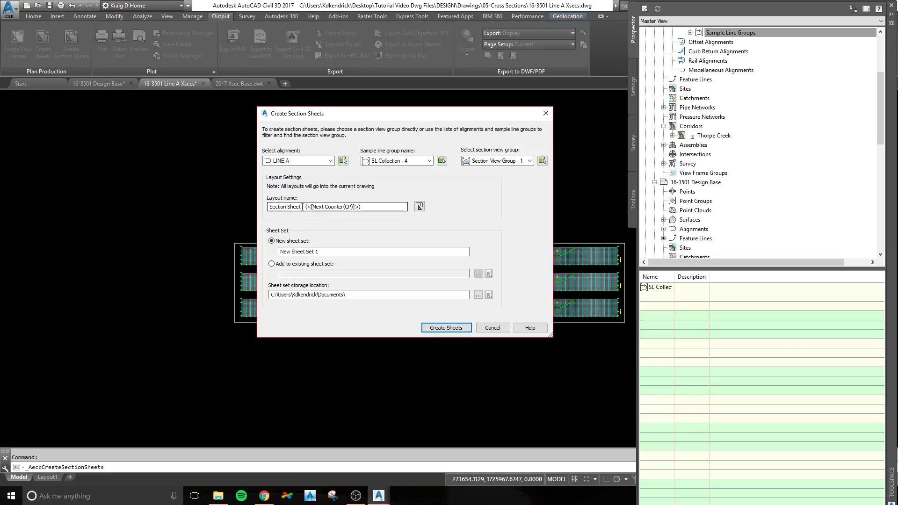
left_click_drag(301, 207, 211, 220)
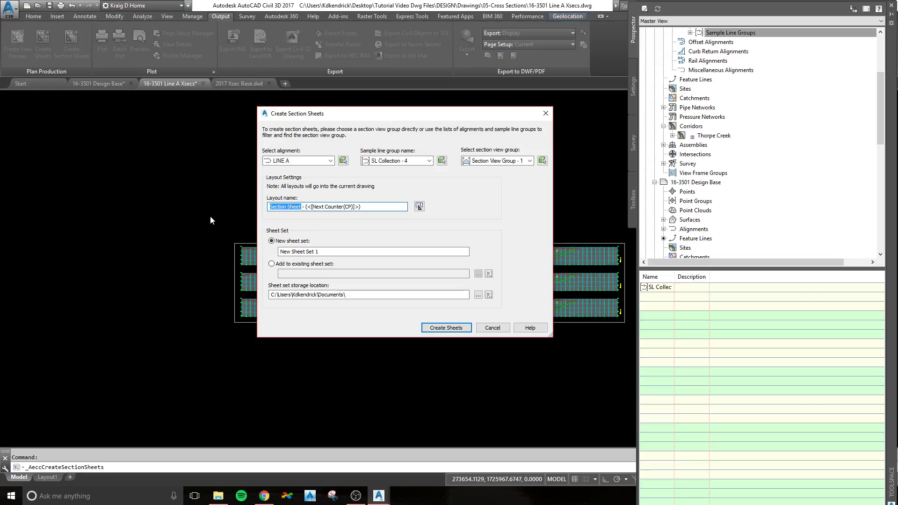
type("XSA")
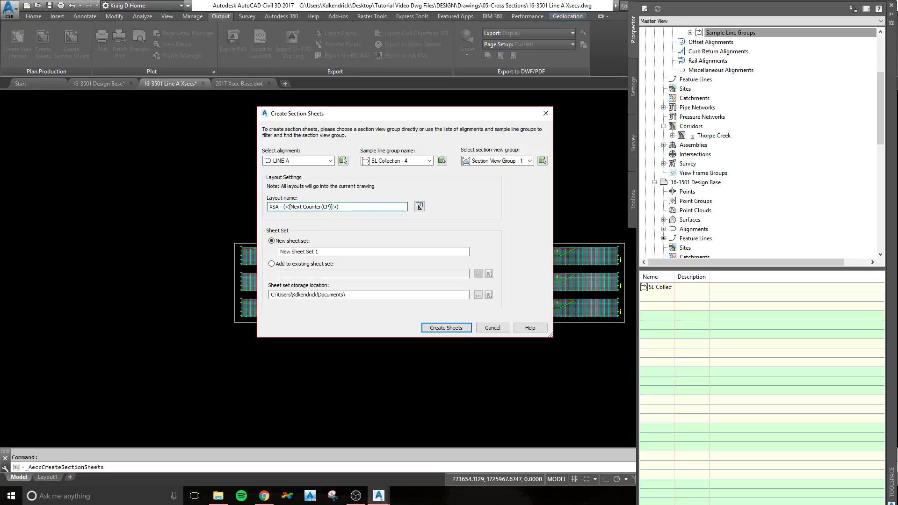
key("Delete")
key("Delete")
key("Delete")
key("Delete")
key("BackSpace")
- Set the layout name counter to start at 1 with 01, 02, 03... numbering
left_click(419, 206)
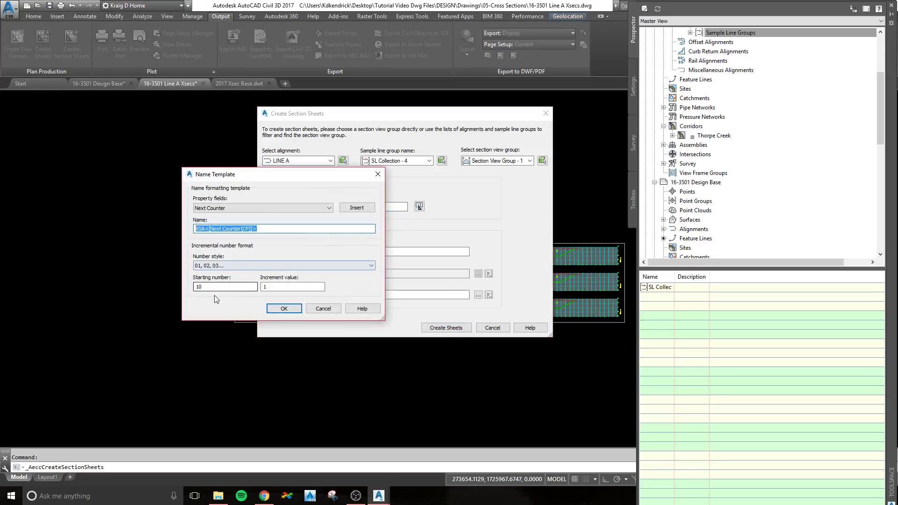
double_click(201, 286)
type("1")
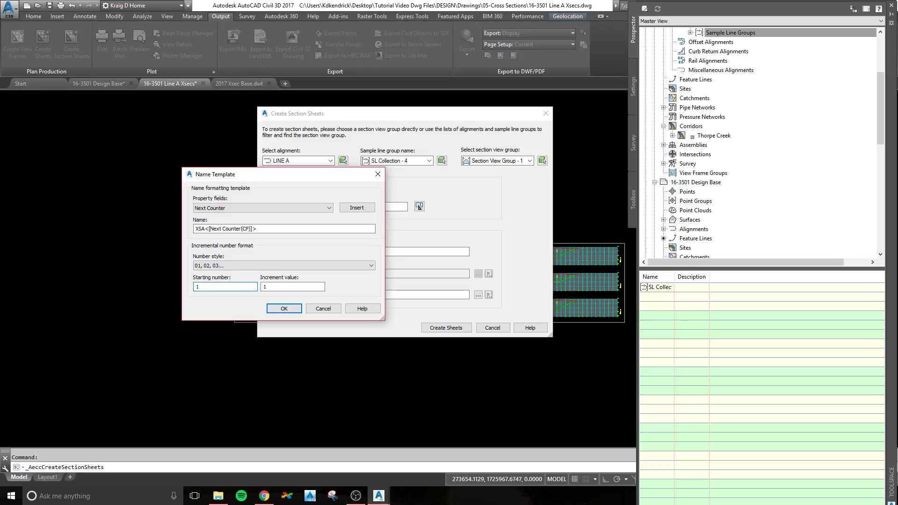
left_click(217, 265)
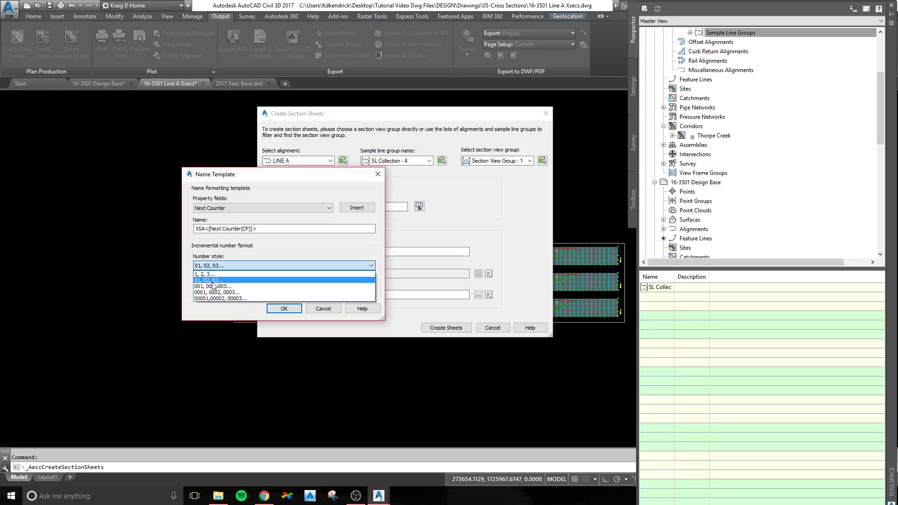
left_click(212, 280)
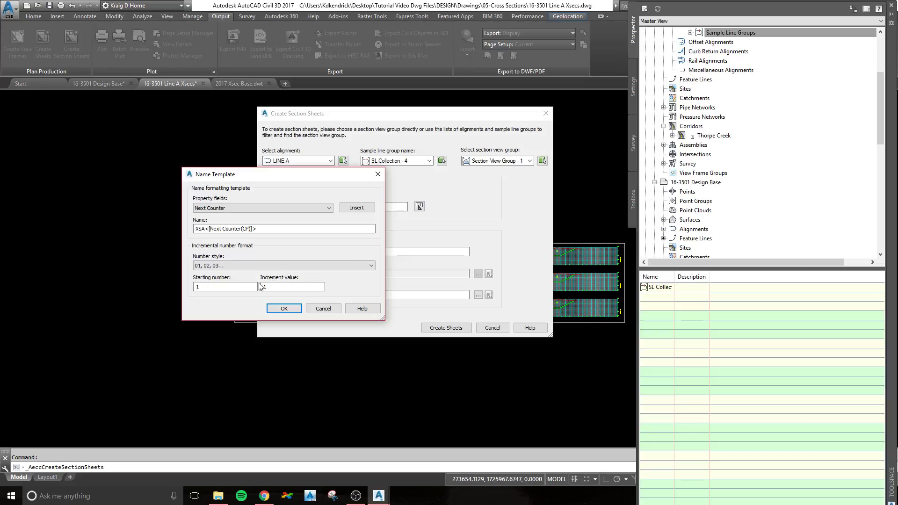
left_click(284, 309)
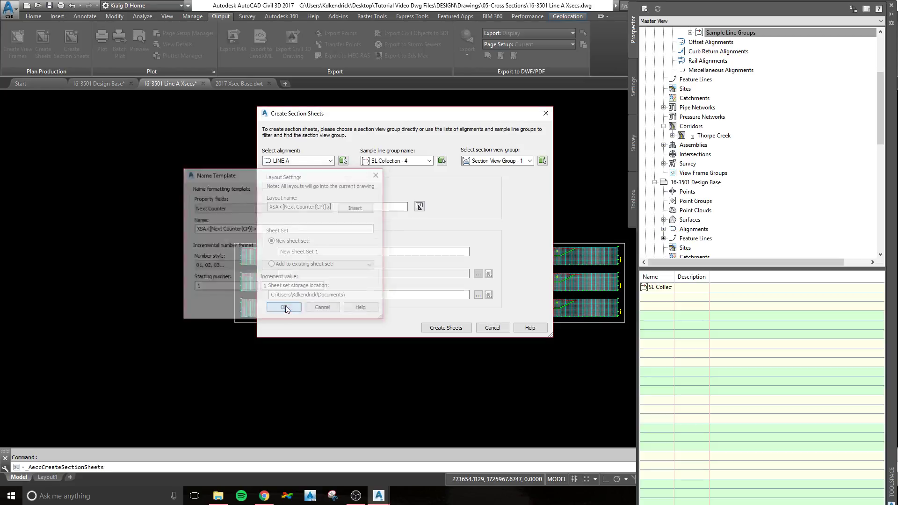
- Add the LINE A section sheets to the existing New Sheet Set 1 and start sheet creation
left_click(272, 264)
left_click(478, 273)
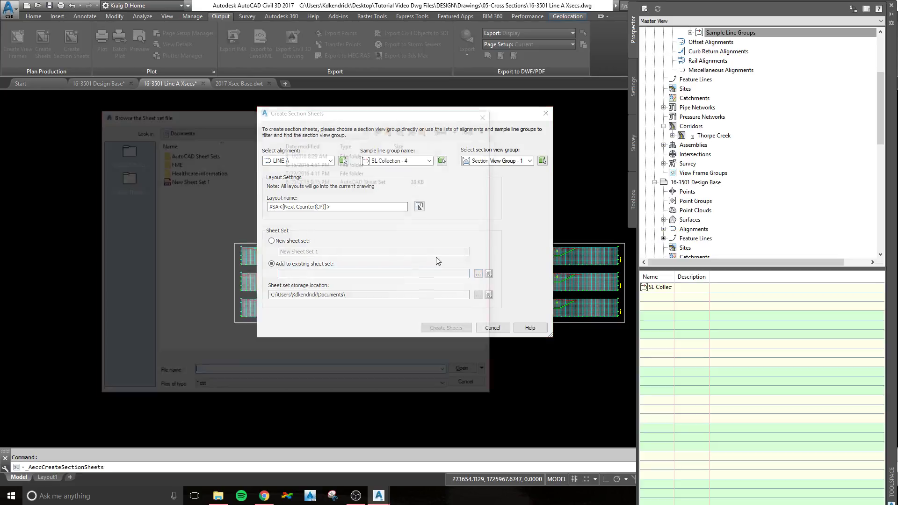
left_click(178, 181)
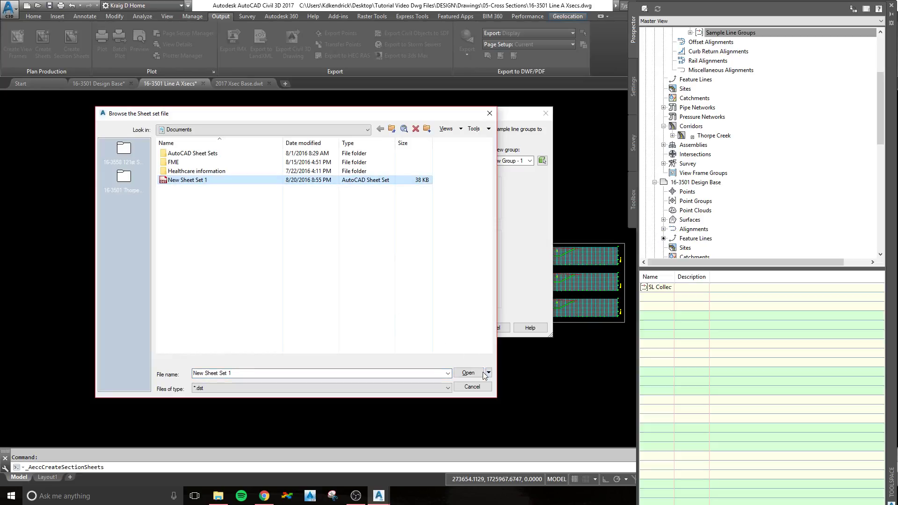
left_click(471, 374)
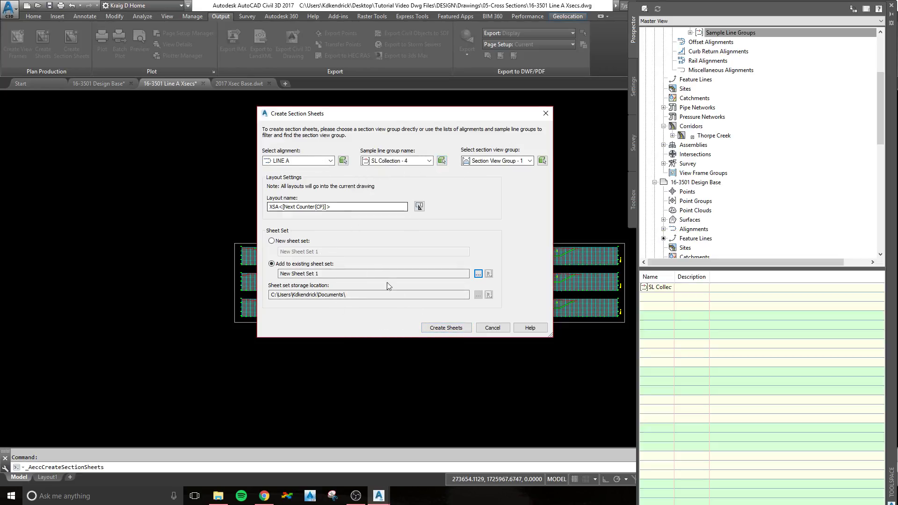
left_click(445, 328)
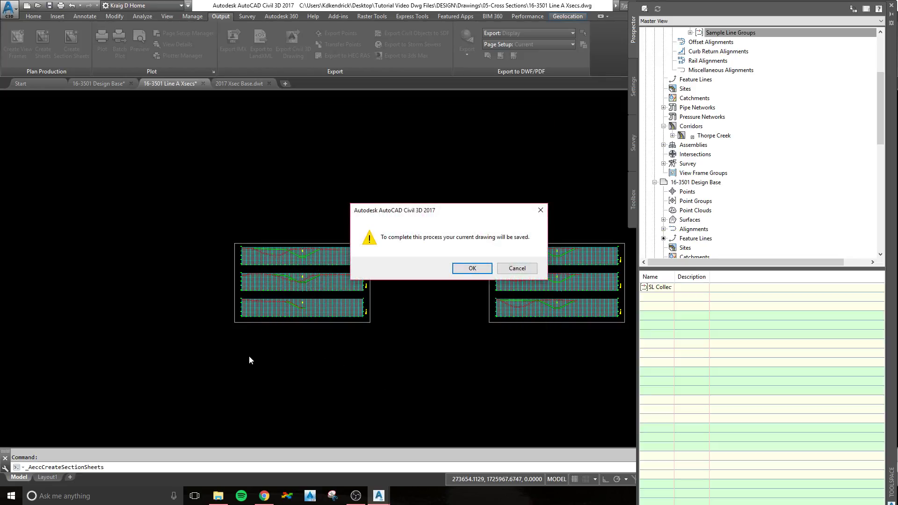
- Approve saving the drawing, then view the new XSA01 layout with its three cross sections
left_click(472, 269)
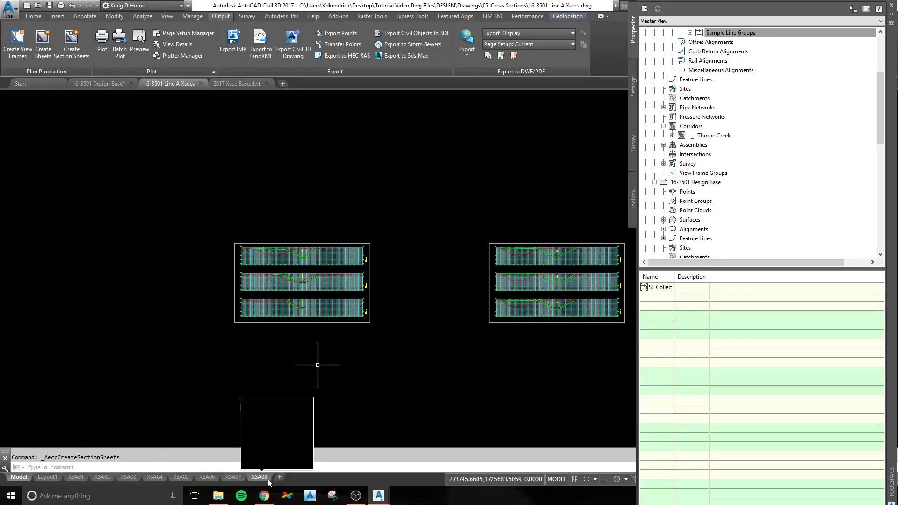
left_click(75, 478)
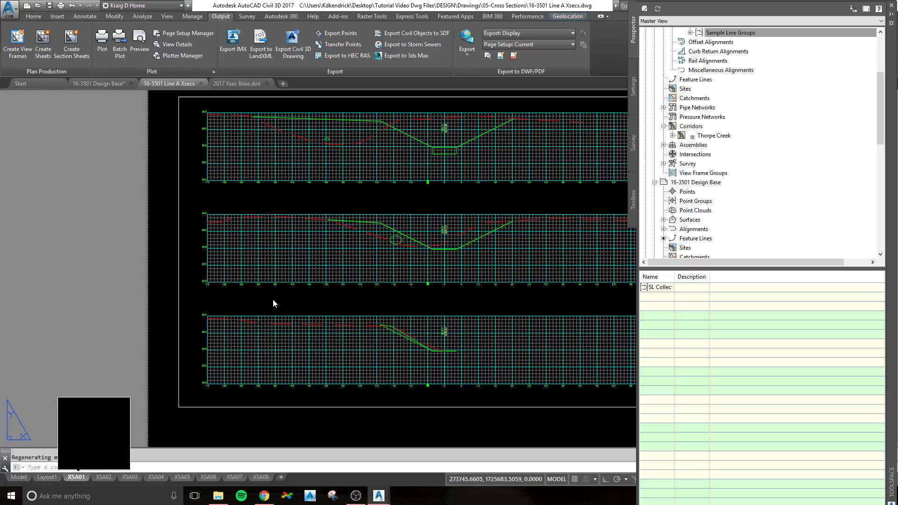
left_click(302, 307)
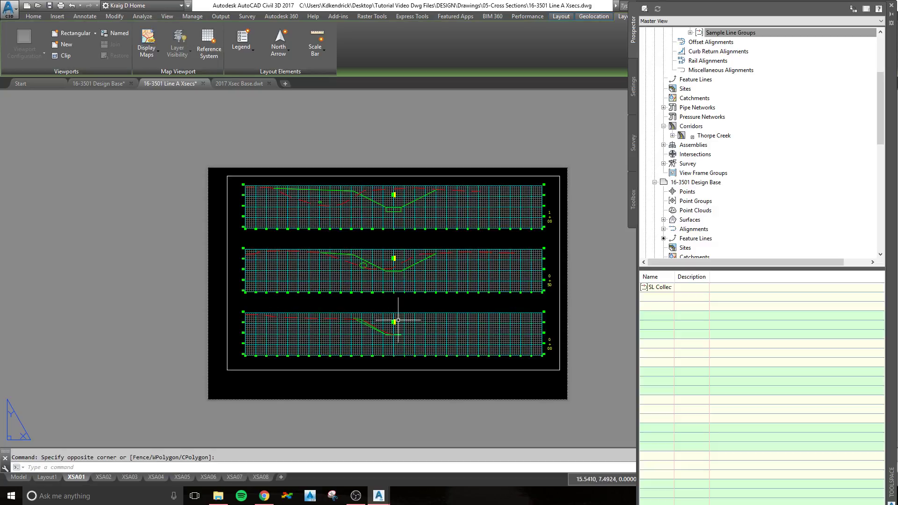
middle_click_drag(398, 321, 221, 337)
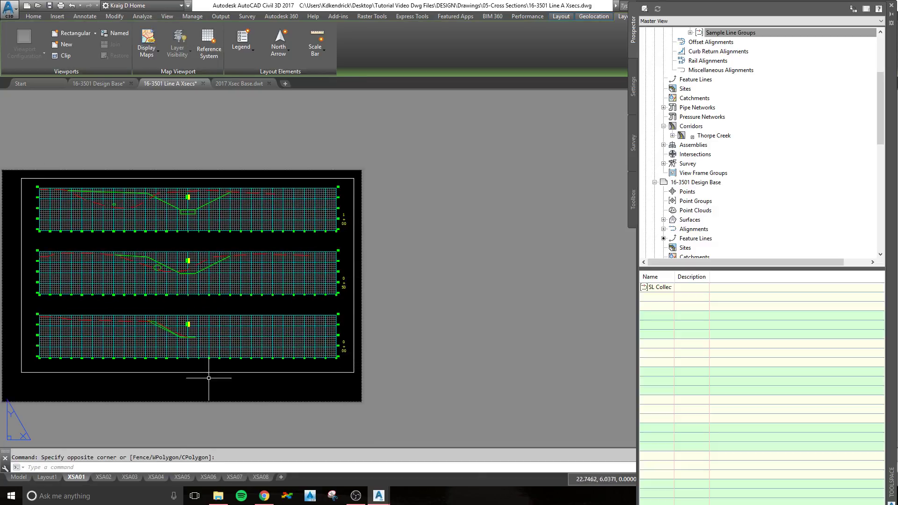
left_click(103, 477)
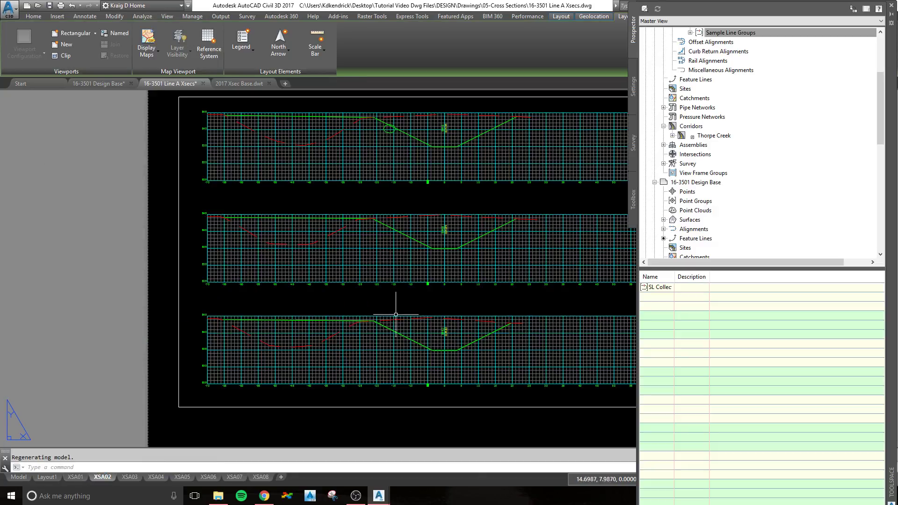
scroll(396, 314, "down", 3)
scroll(291, 321, "up", 3)
scroll(450, 341, "up", 2)
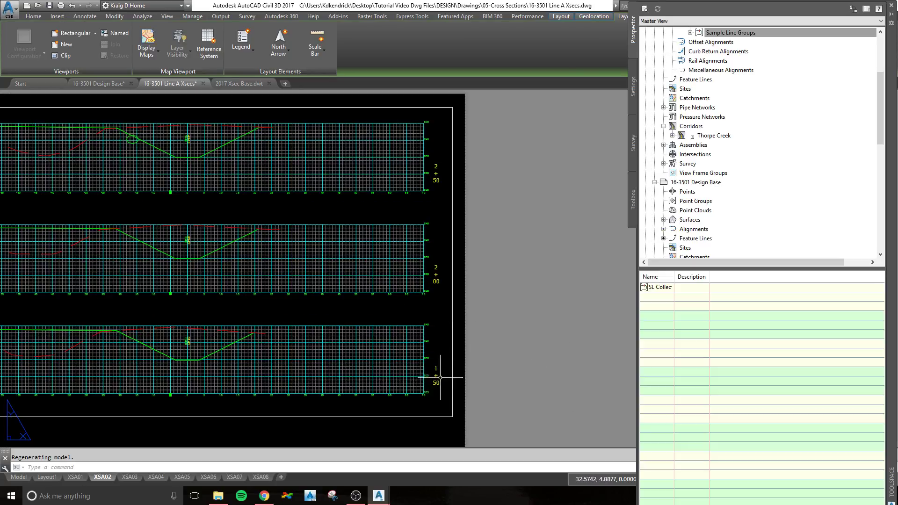
scroll(357, 219, "down", 2)
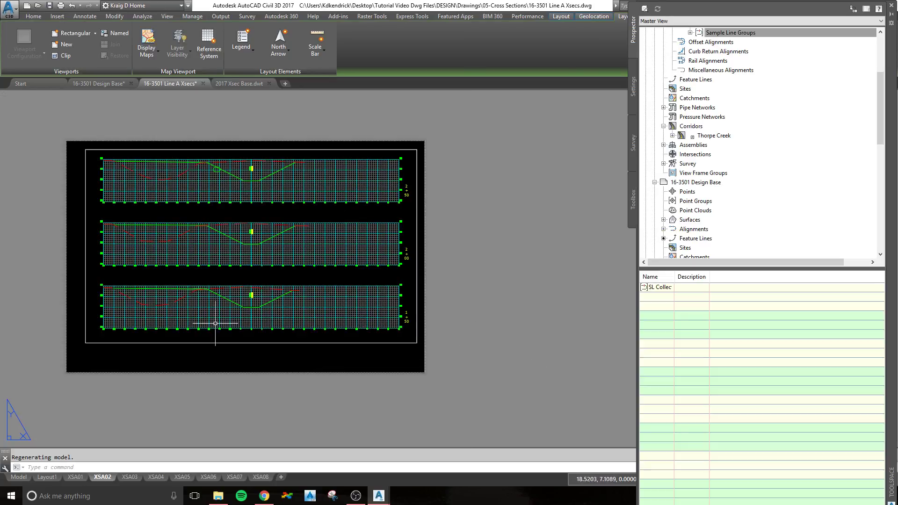
scroll(215, 323, "up", 1)
scroll(225, 346, "down", 1)
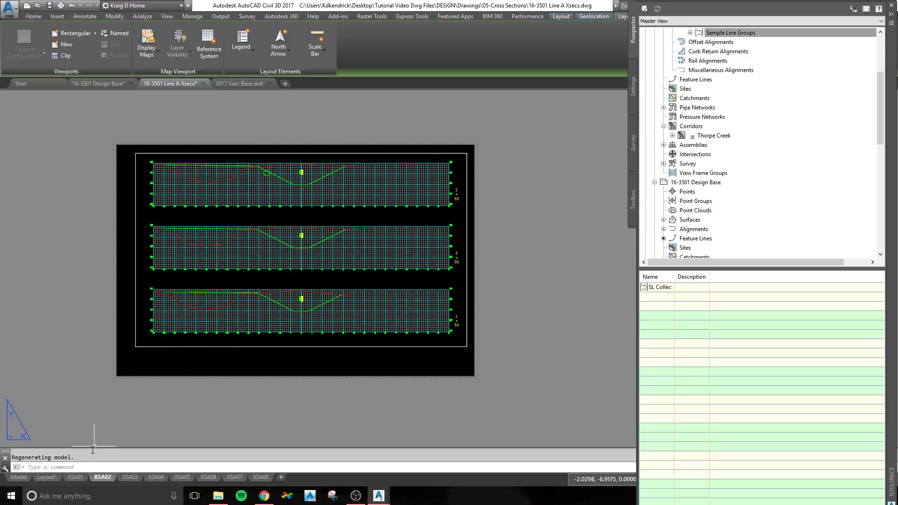
left_click(260, 477)
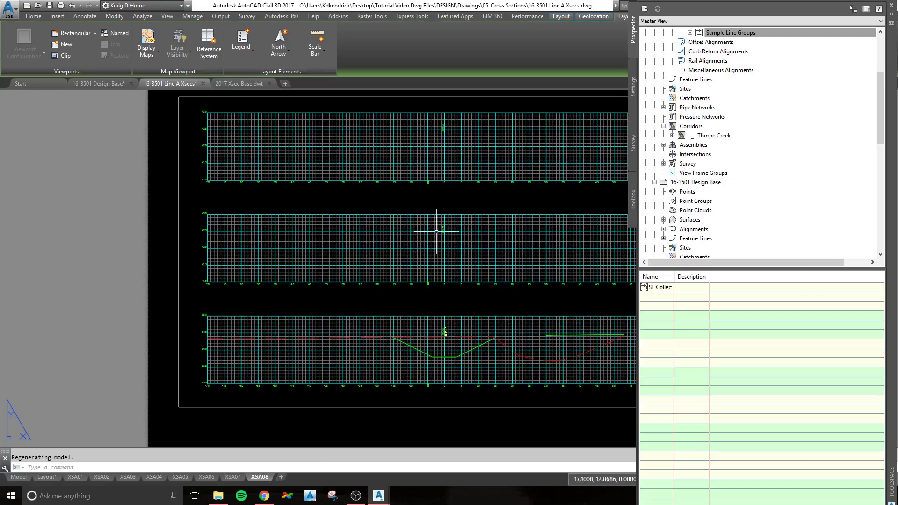
middle_click_drag(441, 195, 327, 251)
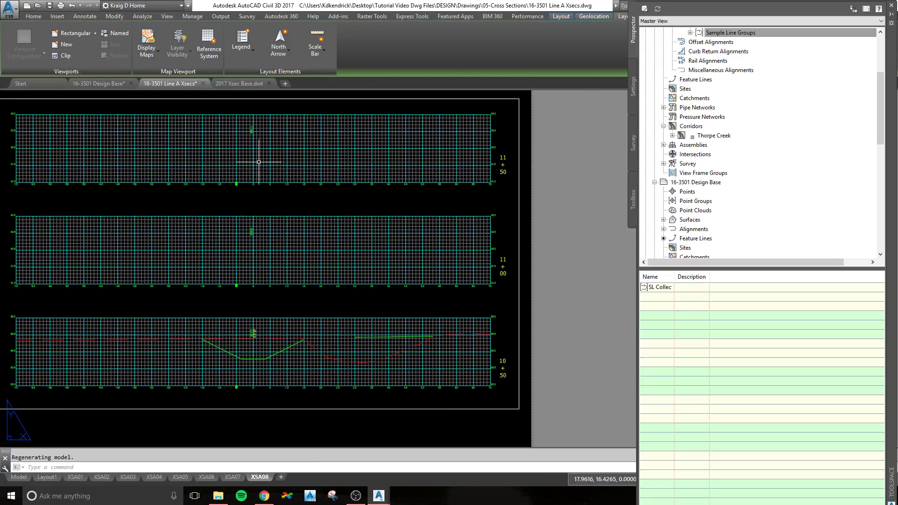
middle_click_drag(181, 339, 348, 312)
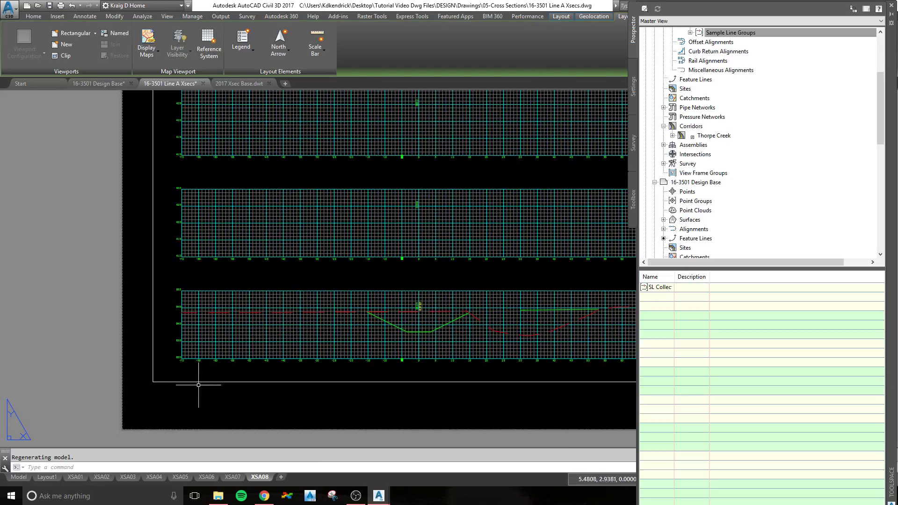
left_click(76, 477)
scroll(184, 361, "down", 2)
middle_click_drag(239, 362, 257, 368)
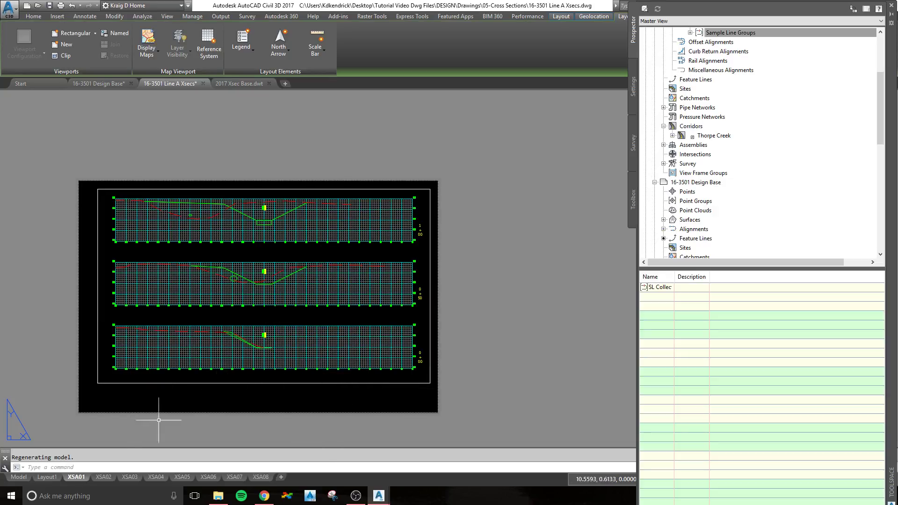
- Return to model space and zoom to the left sheet's 1+00, 0+50 and 0+00 sections
left_click(19, 477)
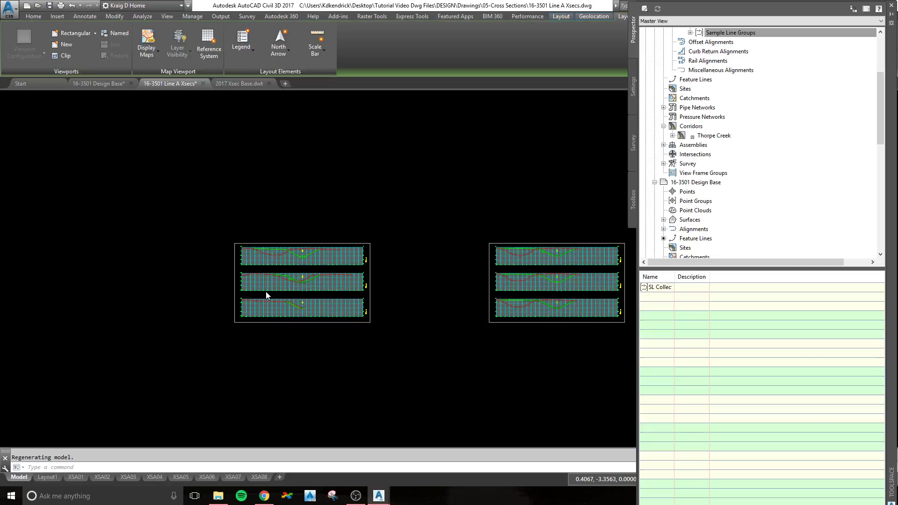
left_click(224, 297)
left_click(196, 293)
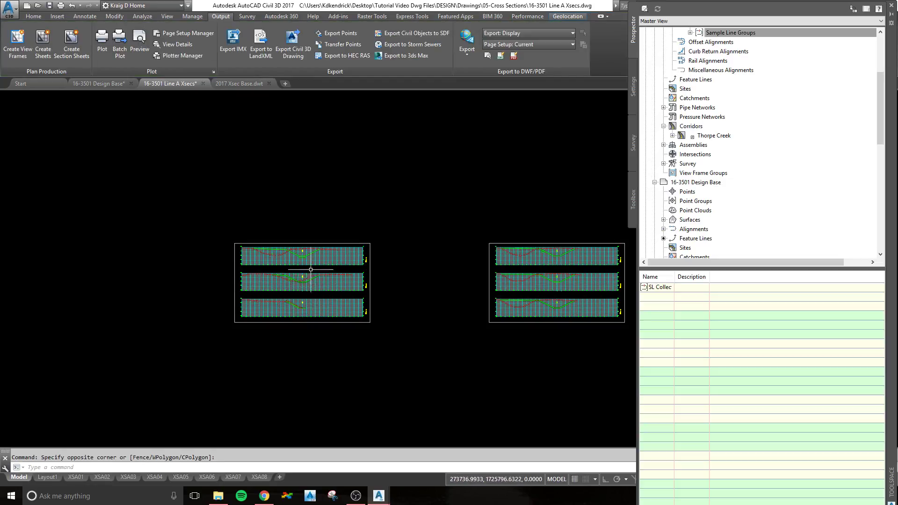
scroll(277, 261, "up", 3)
scroll(251, 300, "up", 1)
scroll(273, 288, "up", 2)
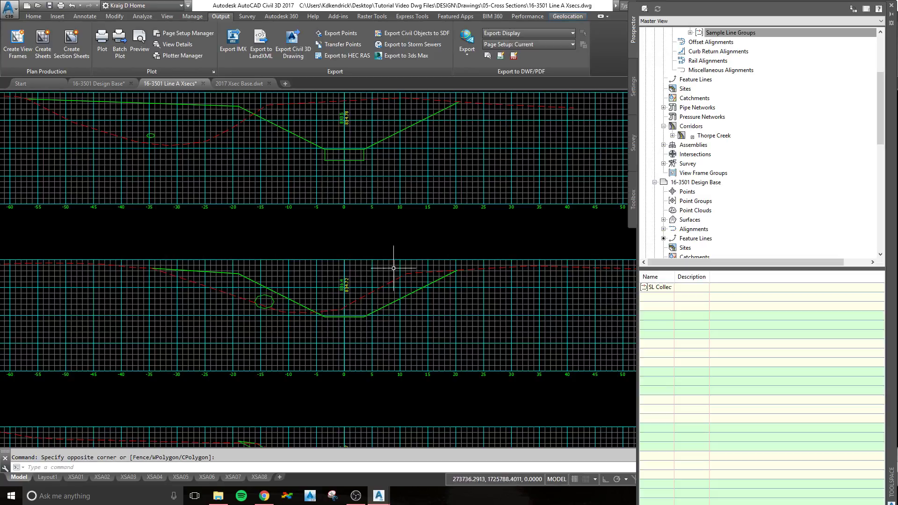
scroll(234, 293, "down", 2)
middle_click_drag(276, 329, 272, 293)
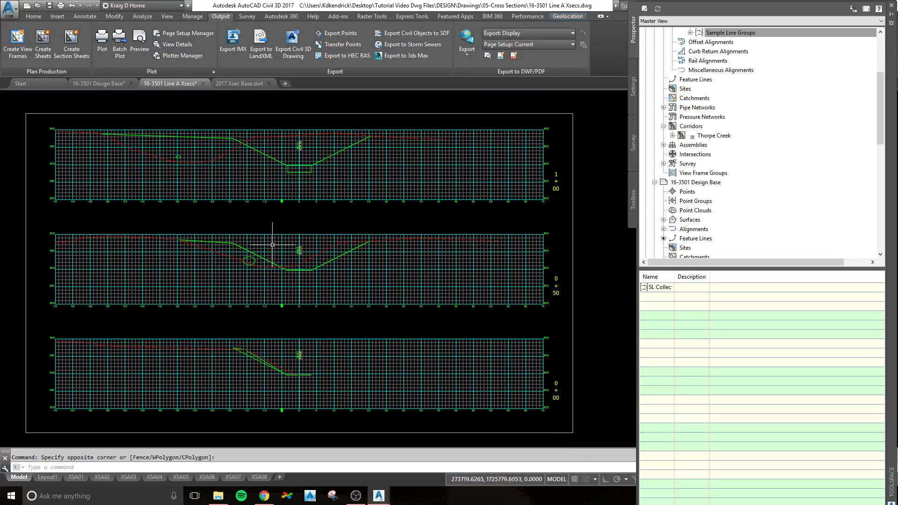
- Compute materials for LINE A / SL Collection - 4, mapping XG to EG and FG to Proposed Grade
left_click(143, 17)
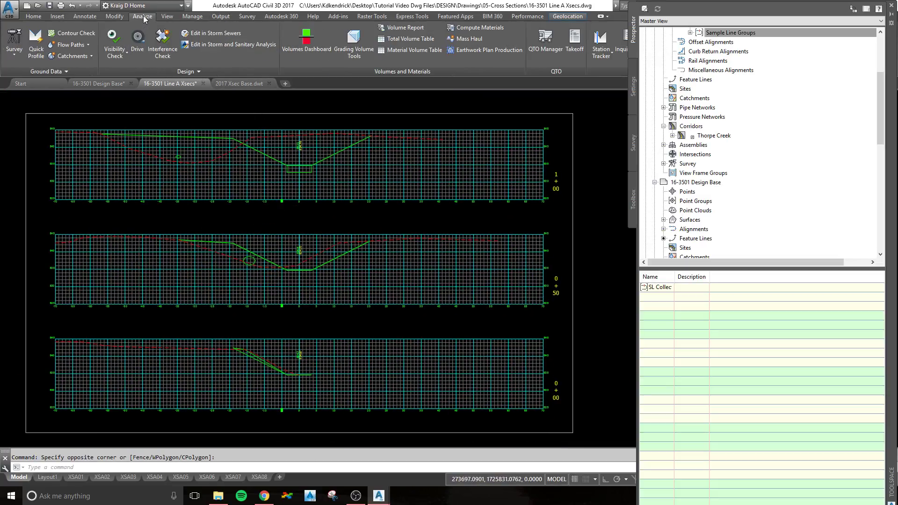
left_click(476, 27)
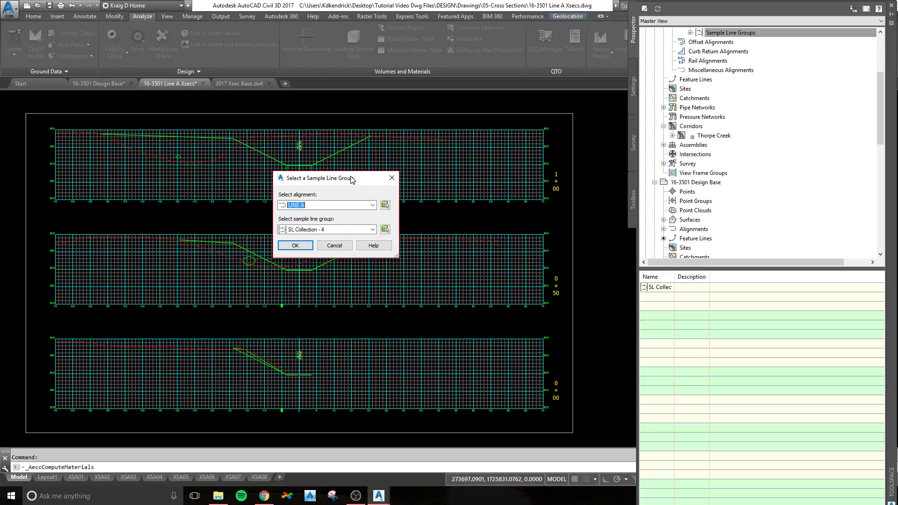
left_click(301, 246)
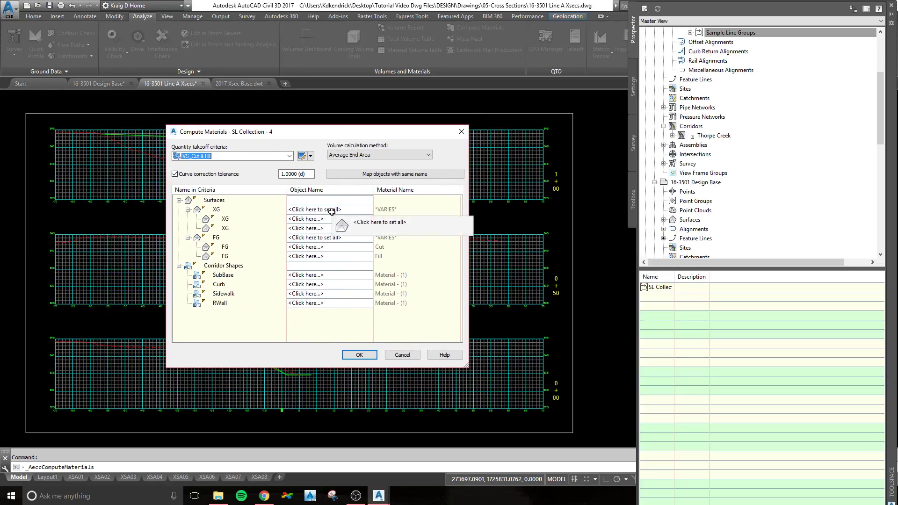
left_click(315, 209)
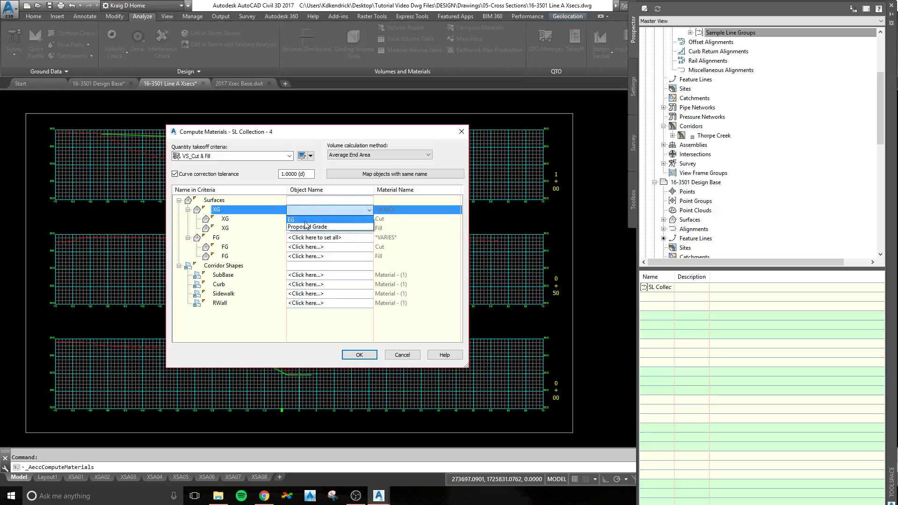
left_click(304, 217)
left_click(315, 238)
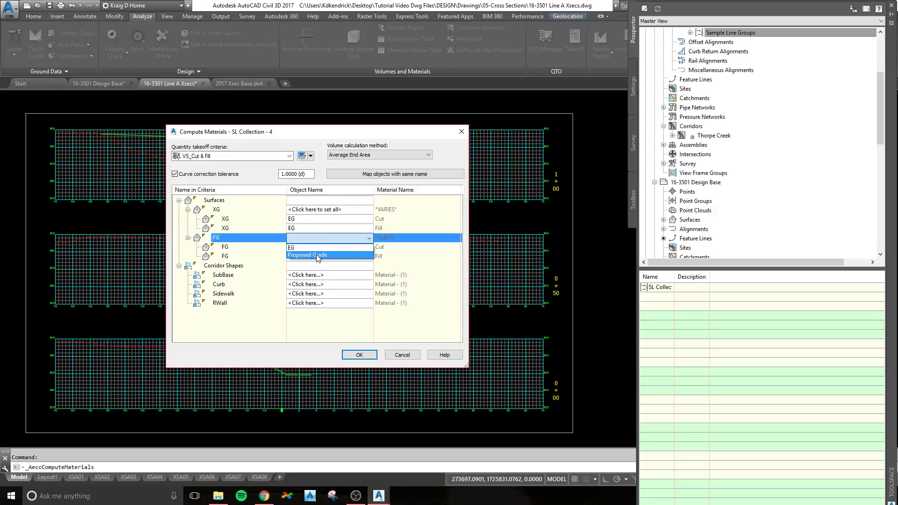
left_click(304, 253)
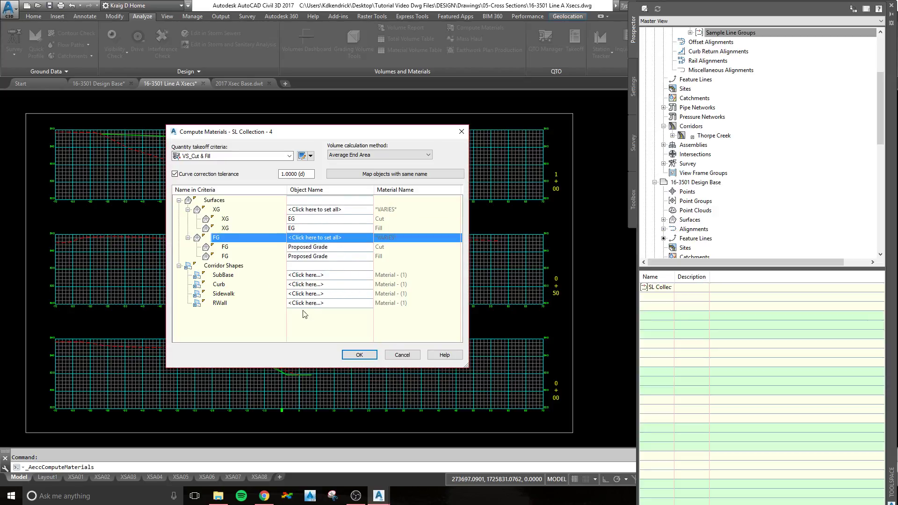
left_click(360, 356)
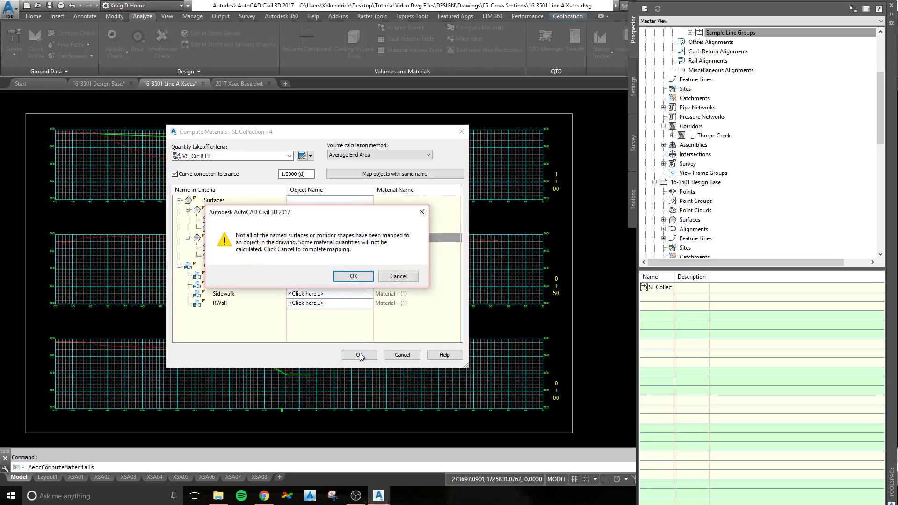
left_click(352, 276)
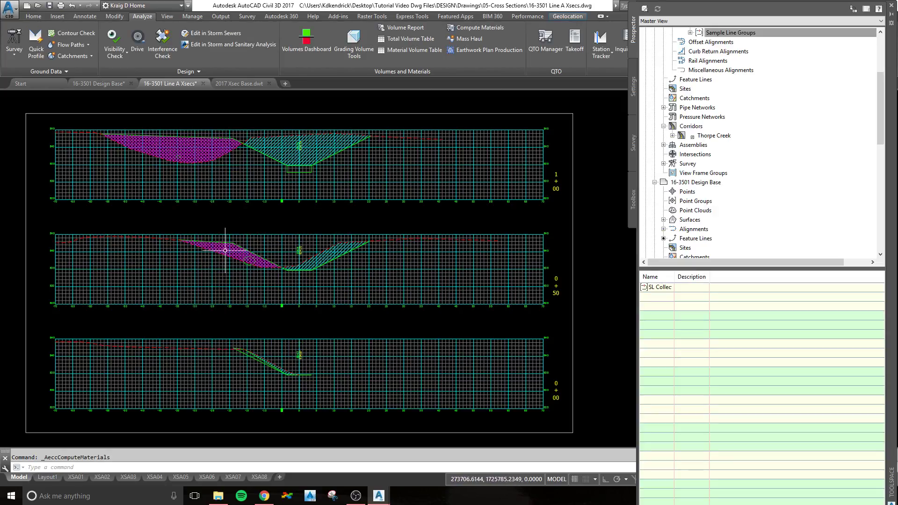
- Pan and zoom across the section sheets to check the cut and fill hatching on every view
scroll(271, 268, "down", 2)
scroll(270, 269, "up", 2)
scroll(243, 300, "down", 2)
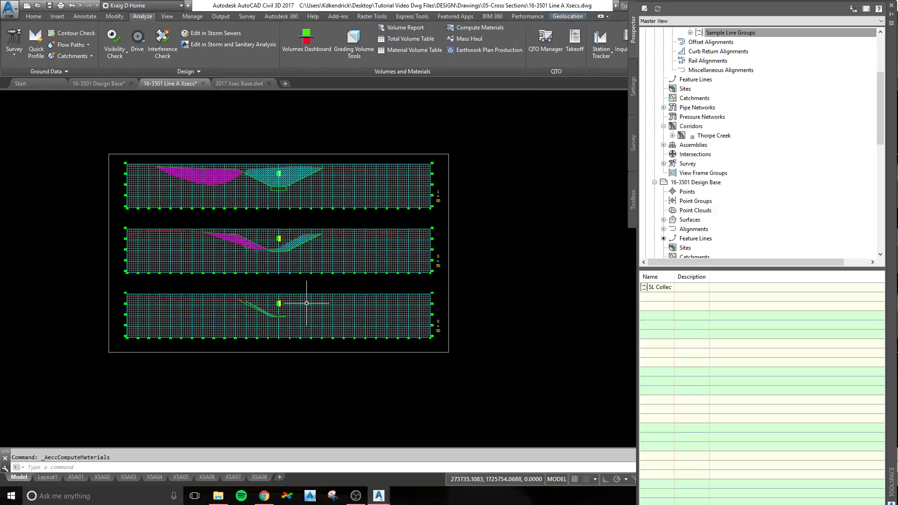
middle_click_drag(280, 300, 107, 278)
mouse_move(547, 308)
middle_mouse_down()
mouse_move(363, 321)
mouse_move(294, 295)
middle_mouse_up()
scroll(320, 210, "up", 3)
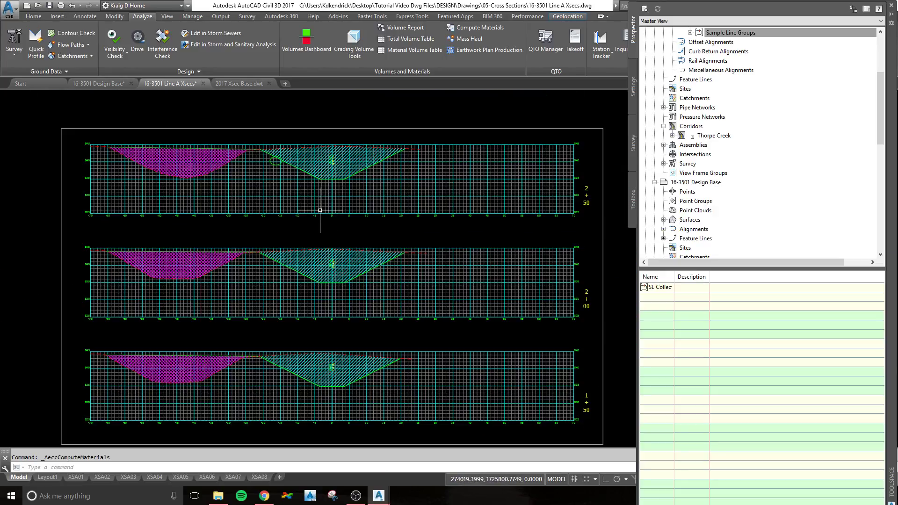
scroll(320, 213, "down", 3)
middle_click_drag(608, 294, 70, 297)
scroll(321, 297, "up", 3)
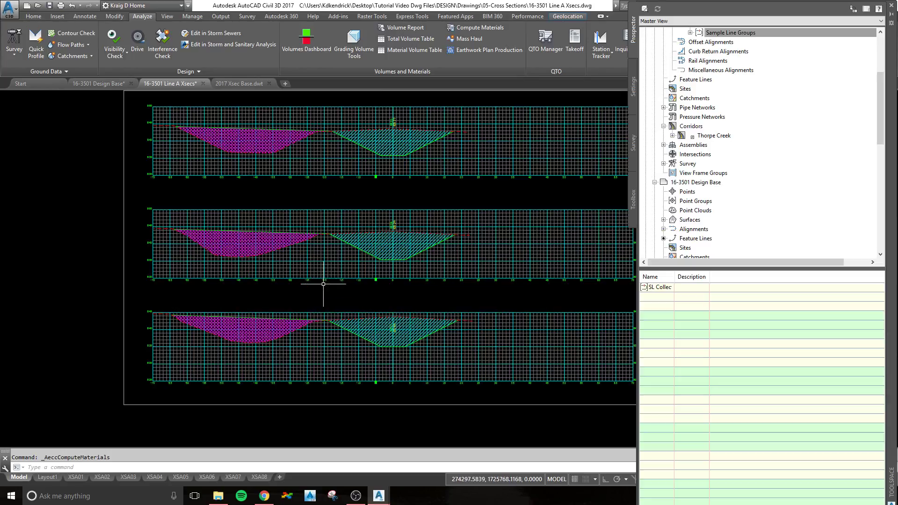
scroll(322, 274, "down", 2)
scroll(322, 275, "down", 2)
middle_click_drag(306, 279, 166, 290)
scroll(94, 305, "down", 3)
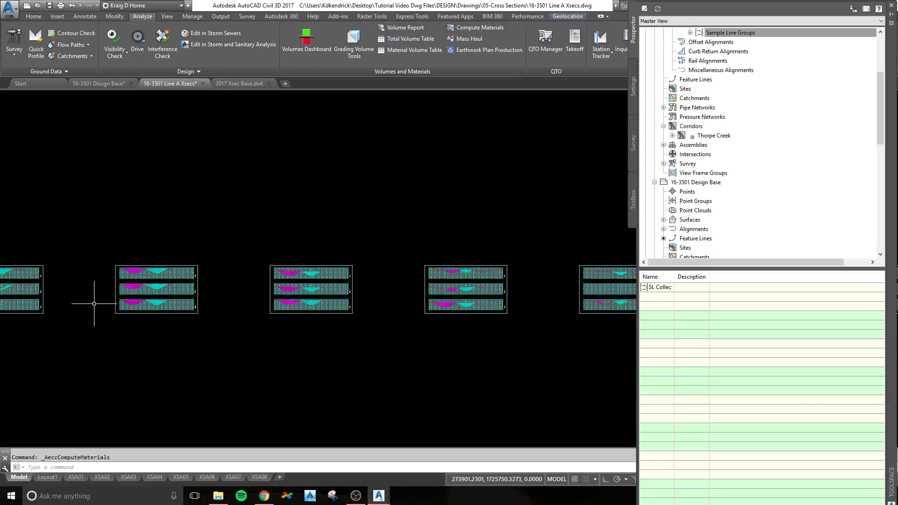
middle_click_drag(94, 304, 124, 306)
scroll(154, 306, "up", 3)
scroll(208, 253, "up", 2)
middle_click_drag(334, 281, 250, 278)
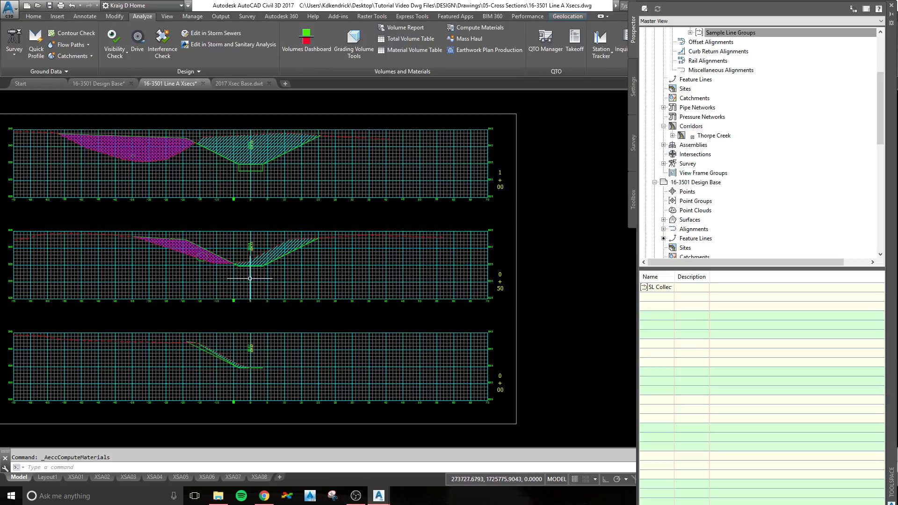
- From the 1+00 section view, open Section View Group - 1's Change Volume Tables settings
left_click(265, 179)
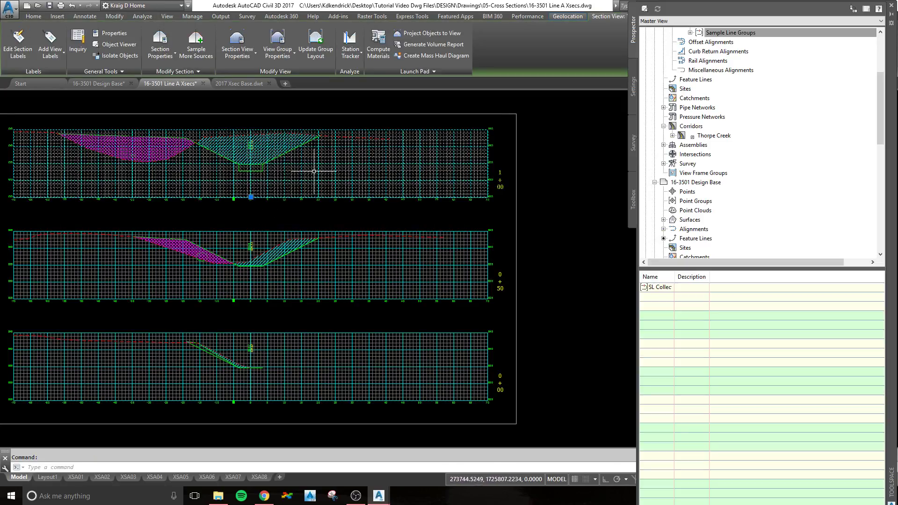
left_click(276, 38)
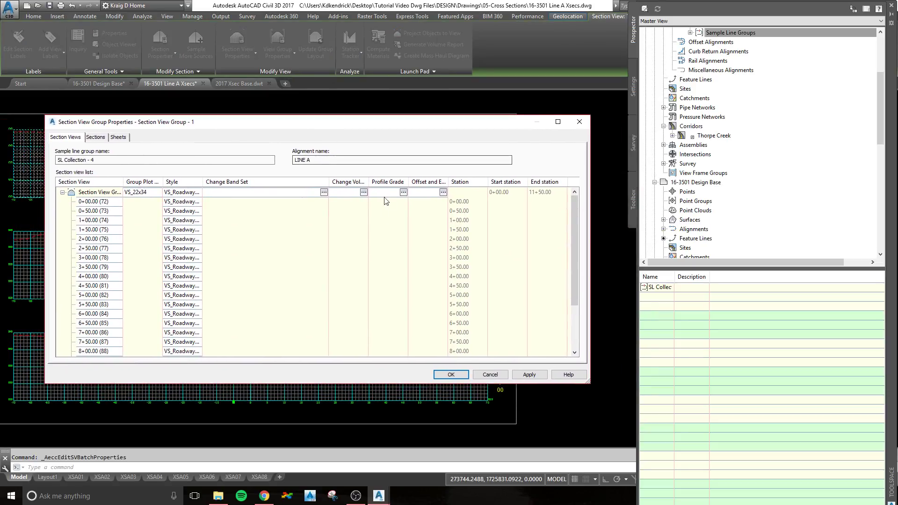
left_click_drag(368, 183, 422, 183)
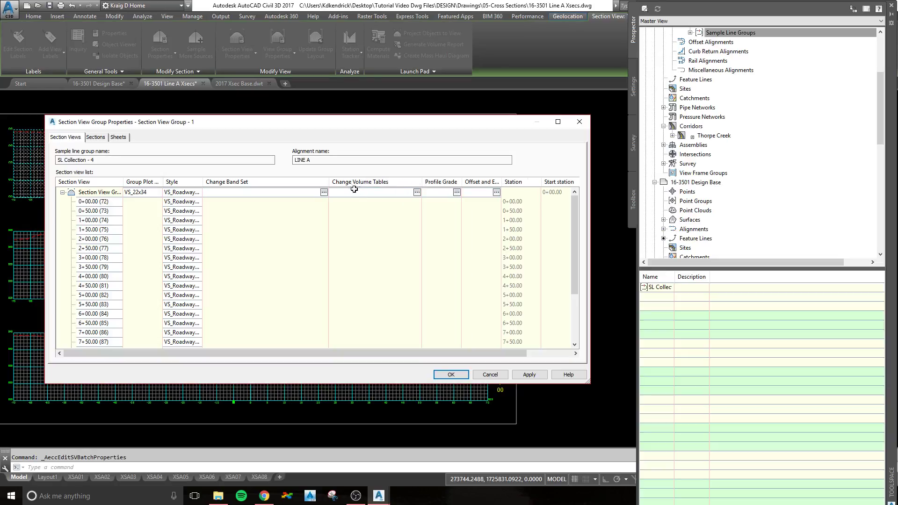
left_click(416, 192)
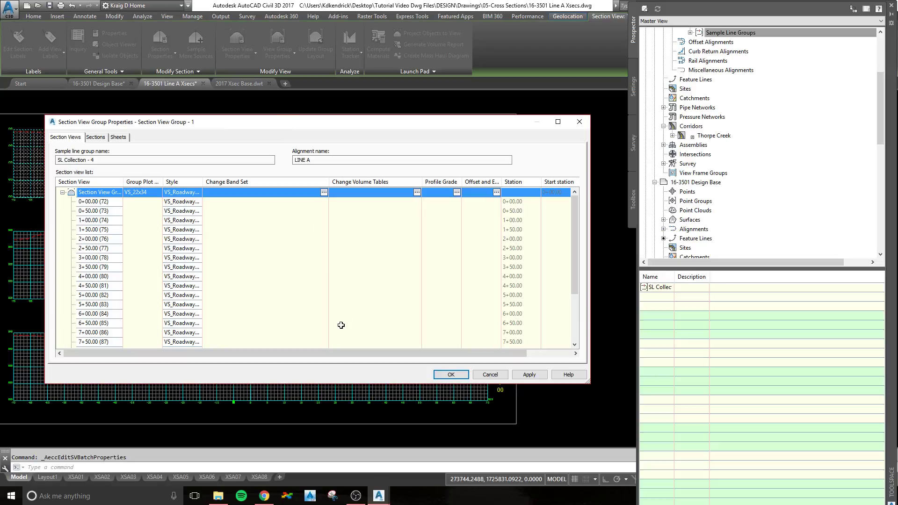
key("Return")
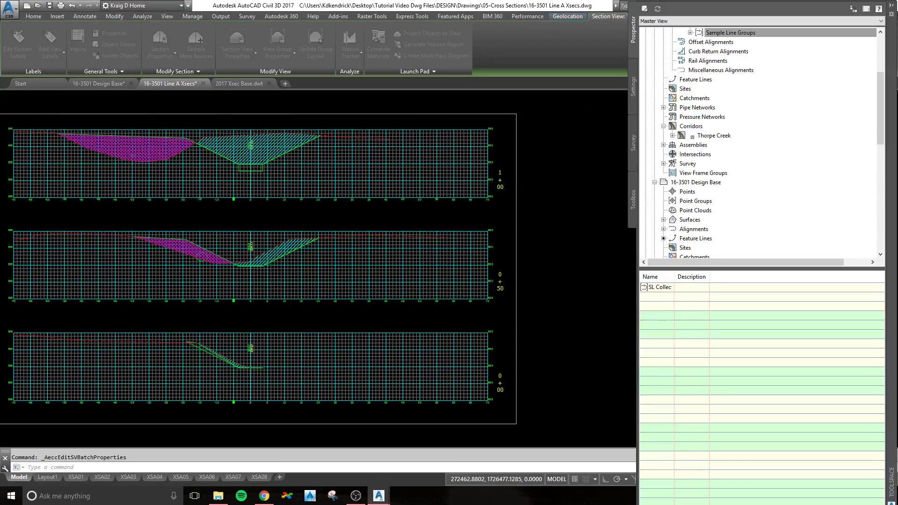
- Add a VS_Cut & Fill Total Volume table, anchored Bottom Center to each view's Bottom Center
left_click_drag(306, 178, 370, 159)
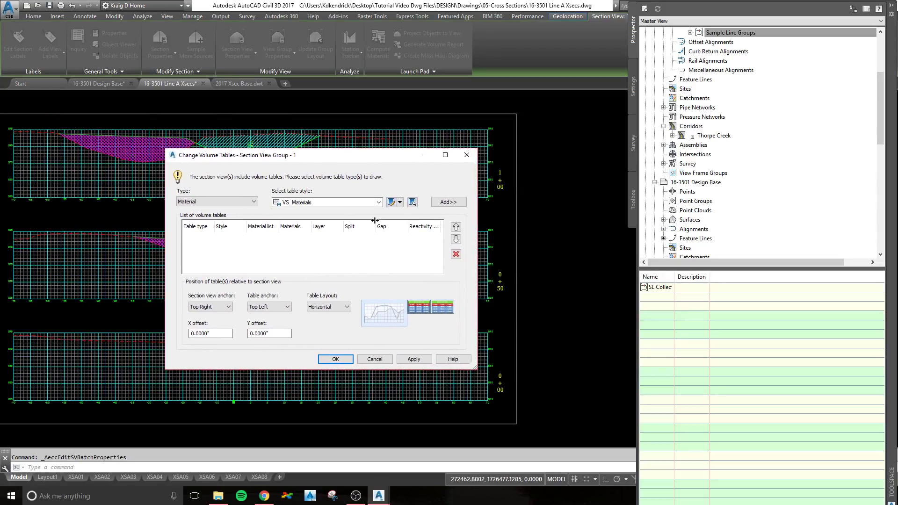
left_click(209, 204)
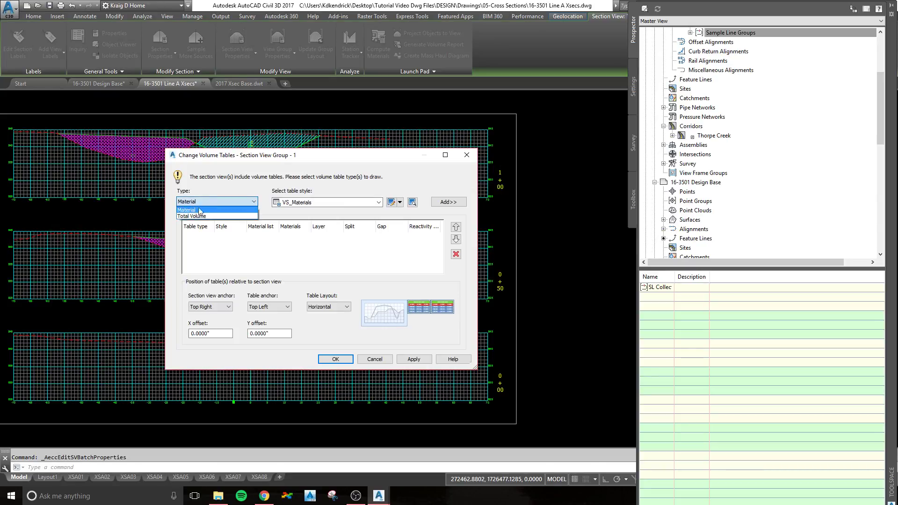
left_click(195, 216)
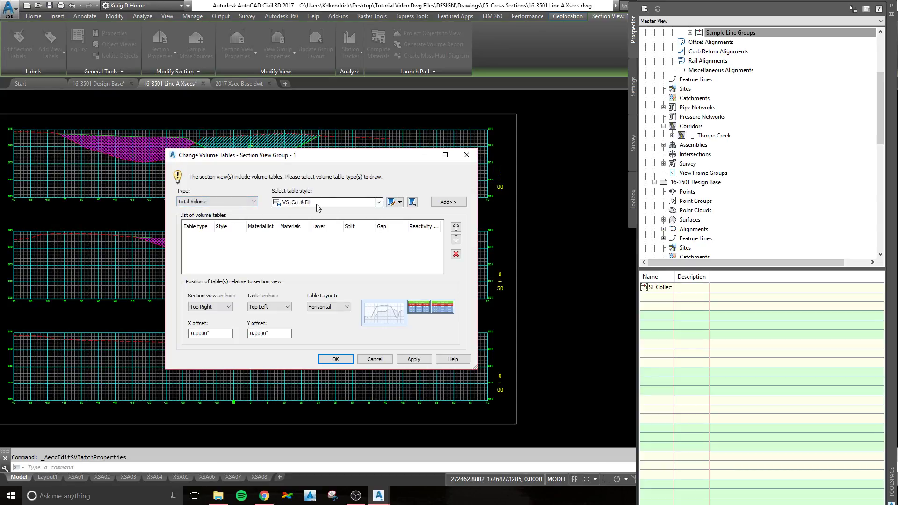
left_click(448, 202)
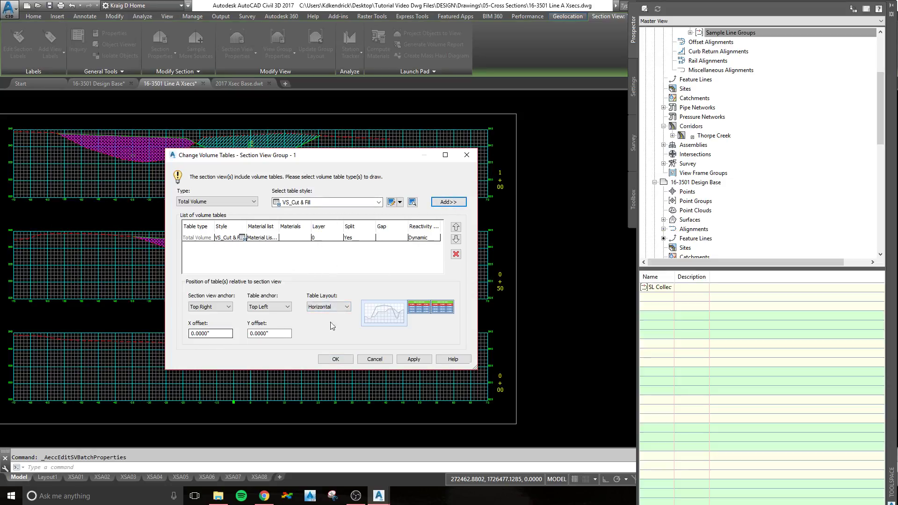
left_click(227, 306)
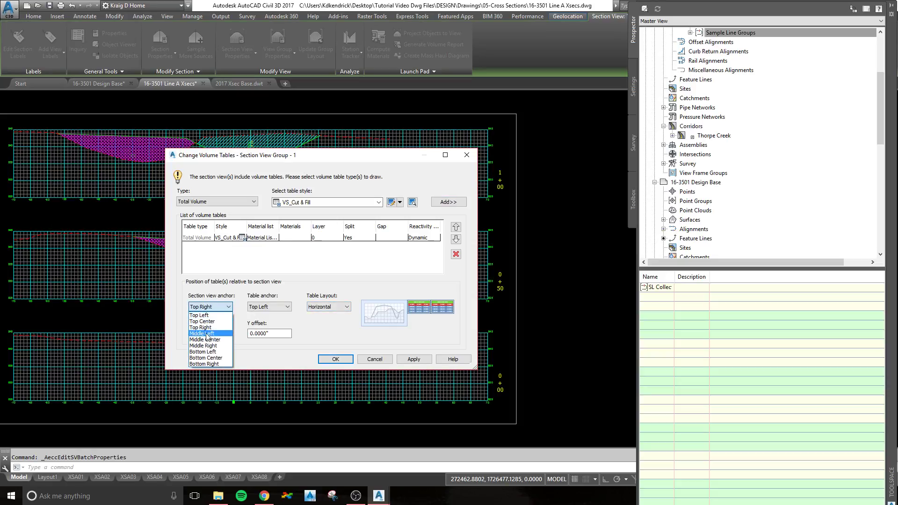
left_click(206, 358)
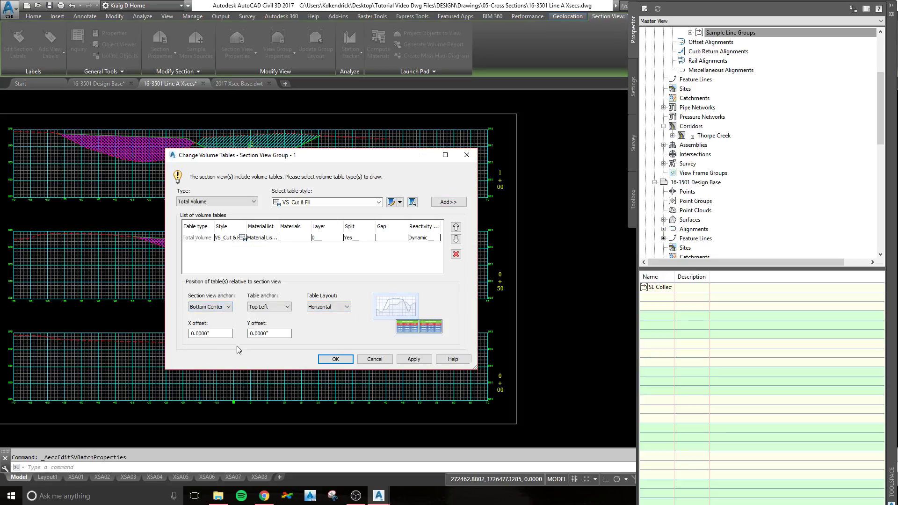
left_click(229, 307)
left_click(209, 358)
left_click(288, 307)
left_click(265, 357)
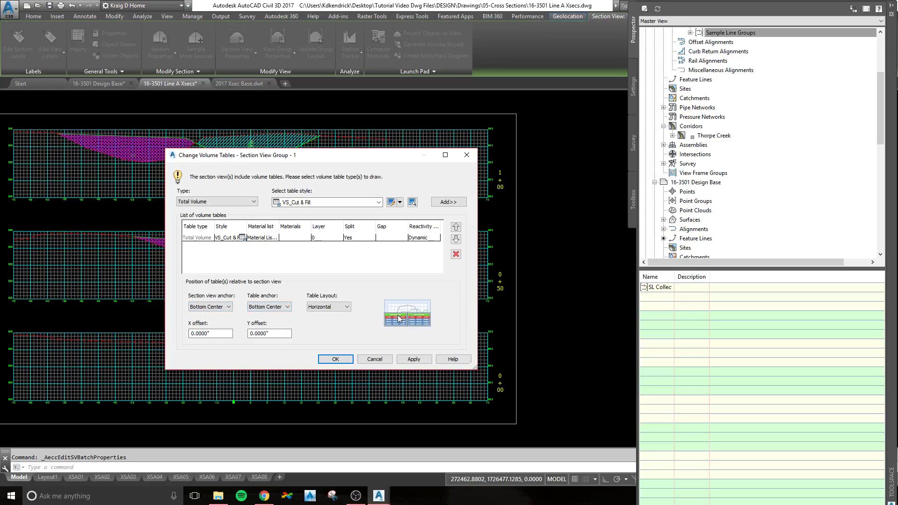
left_click(334, 360)
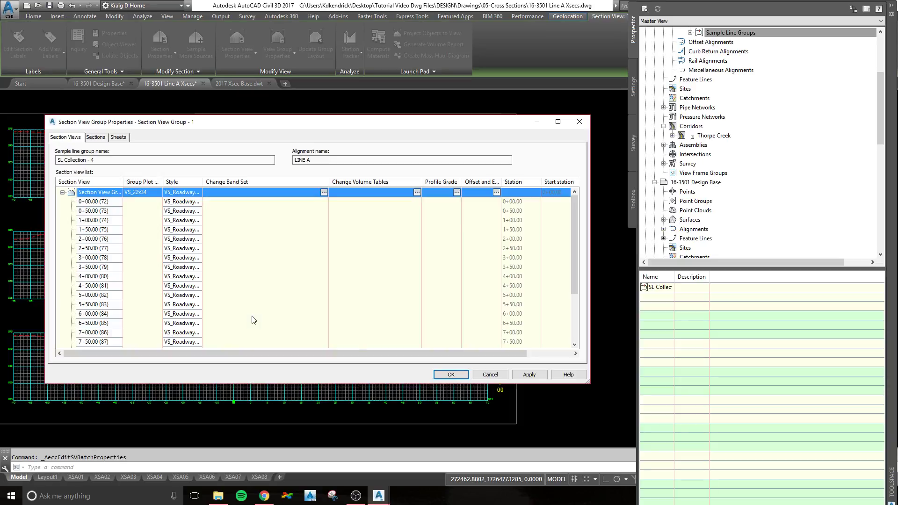
- Apply the volume tables and zoom in to check the Ac/Vc/Af/Vf table under each section
left_click(451, 375)
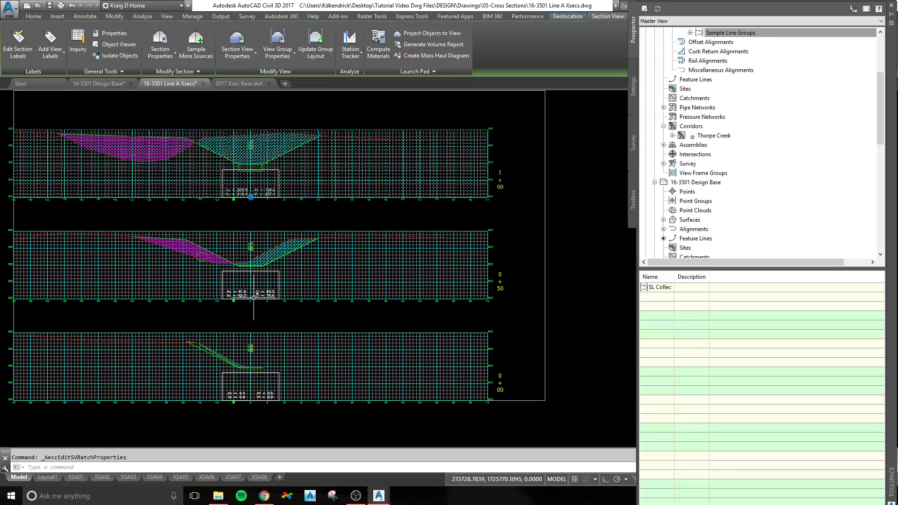
scroll(253, 296, "up", 6)
scroll(161, 280, "down", 4)
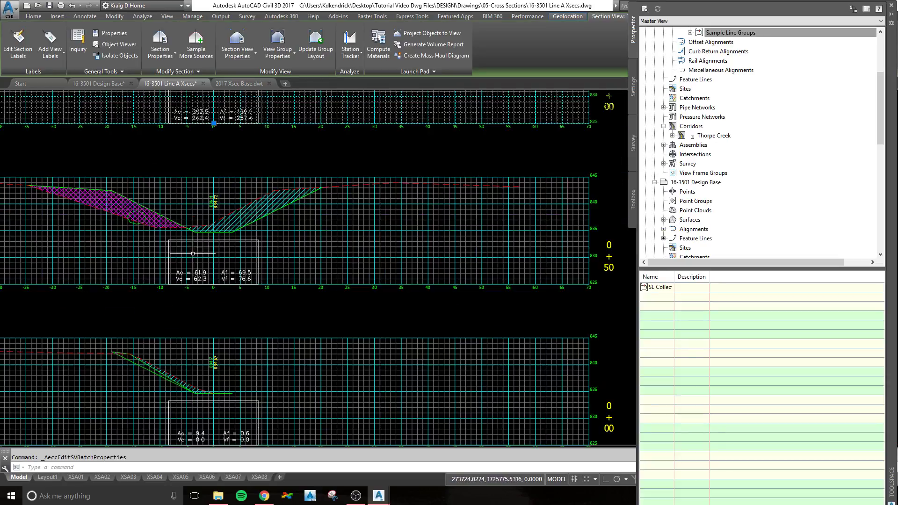
scroll(234, 237, "up", 4)
scroll(234, 237, "down", 5)
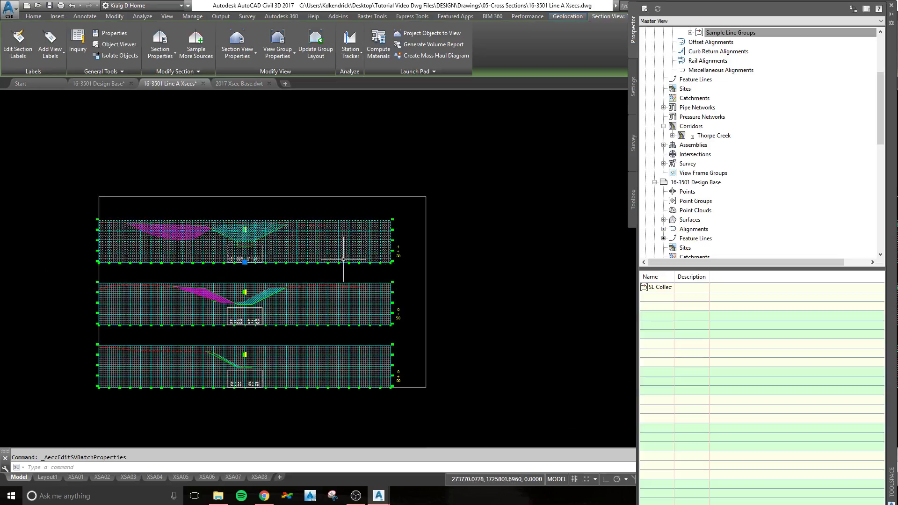
key("Escape")
scroll(164, 278, "up", 5)
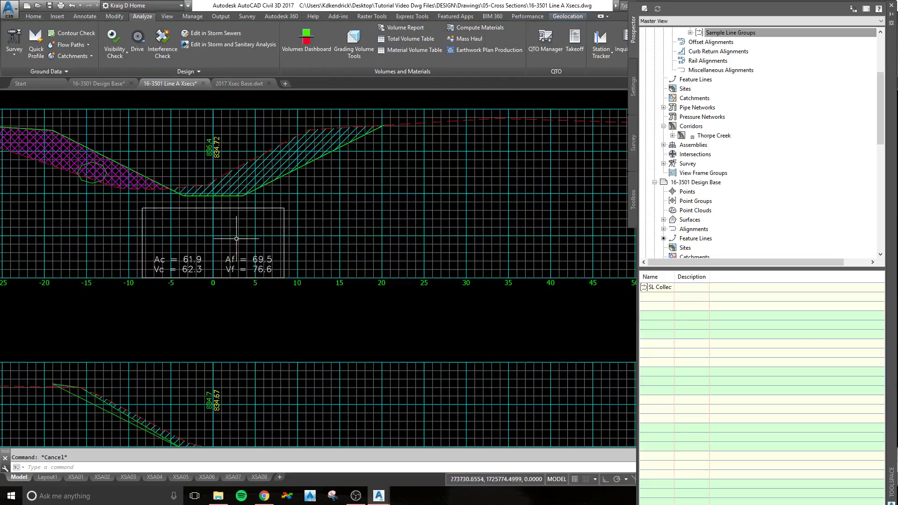
scroll(265, 258, "down", 4)
scroll(274, 278, "up", 4)
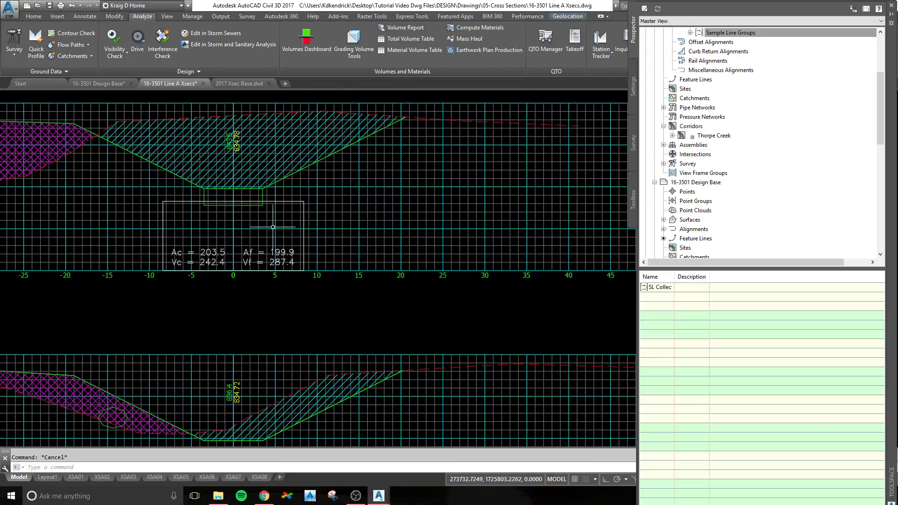
scroll(272, 226, "down", 6)
scroll(391, 277, "up", 5)
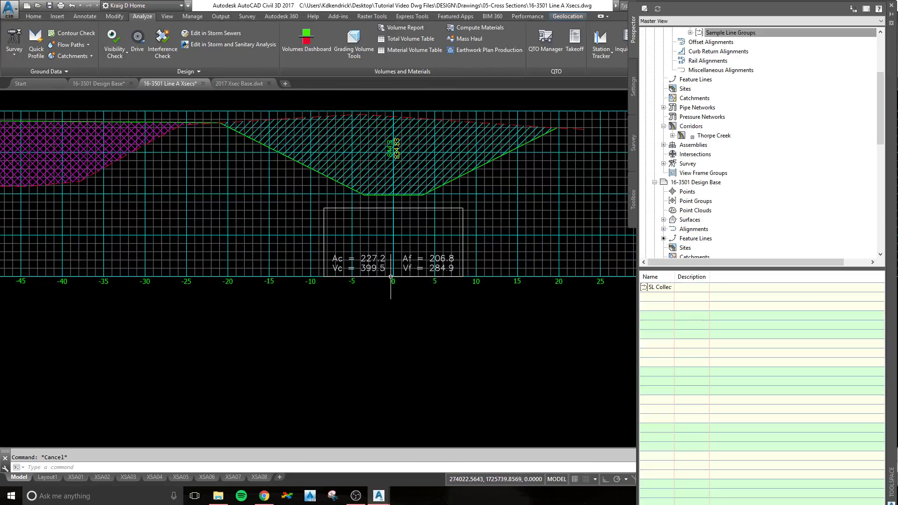
scroll(390, 276, "down", 6)
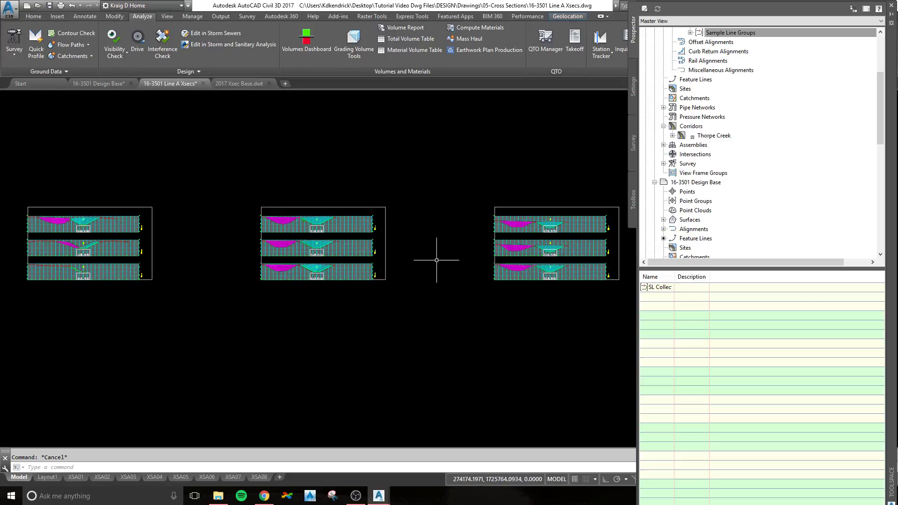
scroll(344, 283, "up", 2)
scroll(304, 260, "up", 6)
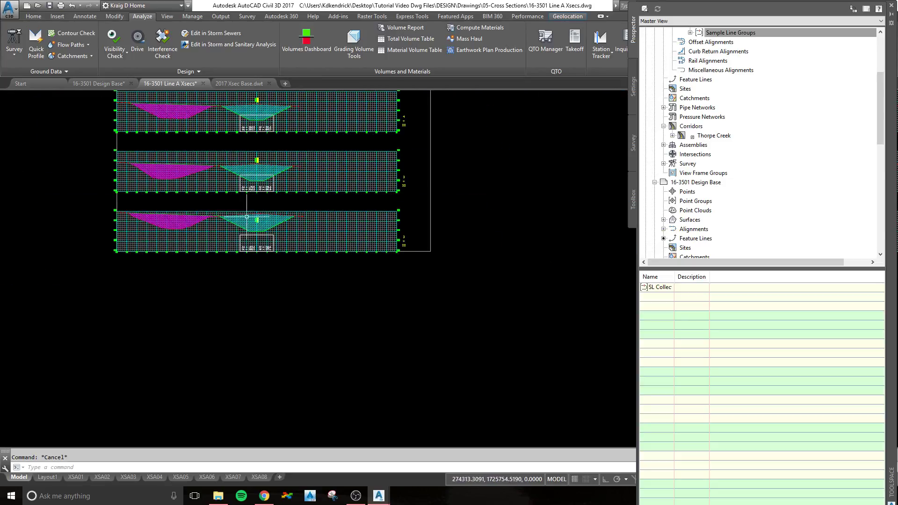
scroll(247, 216, "up", 4)
scroll(261, 194, "down", 2)
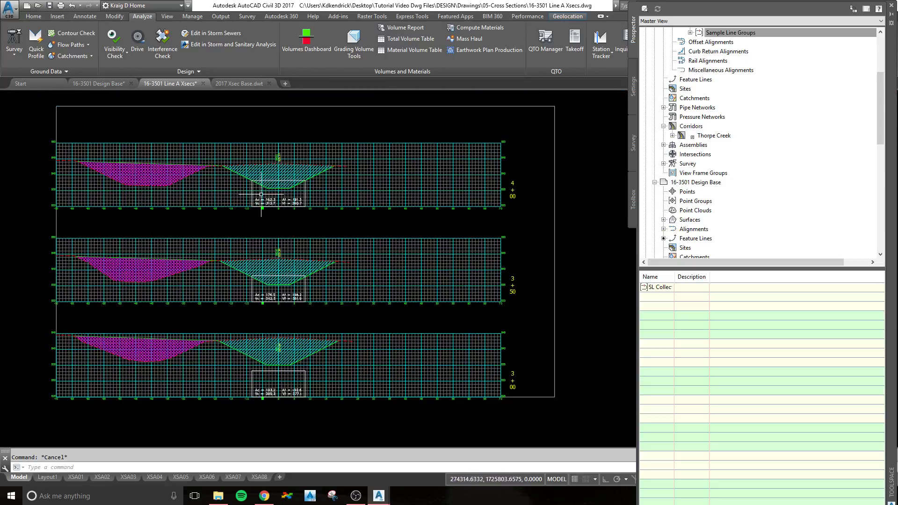
scroll(272, 201, "down", 6)
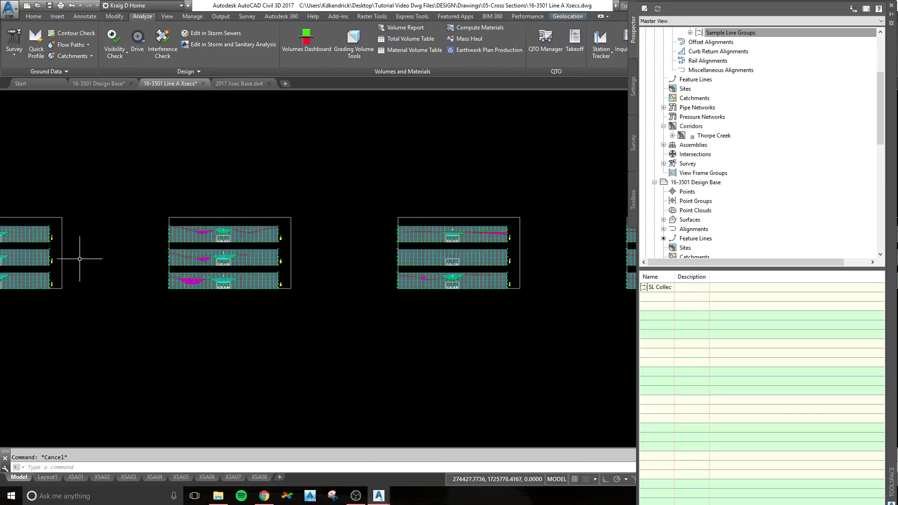
scroll(383, 244, "up", 2)
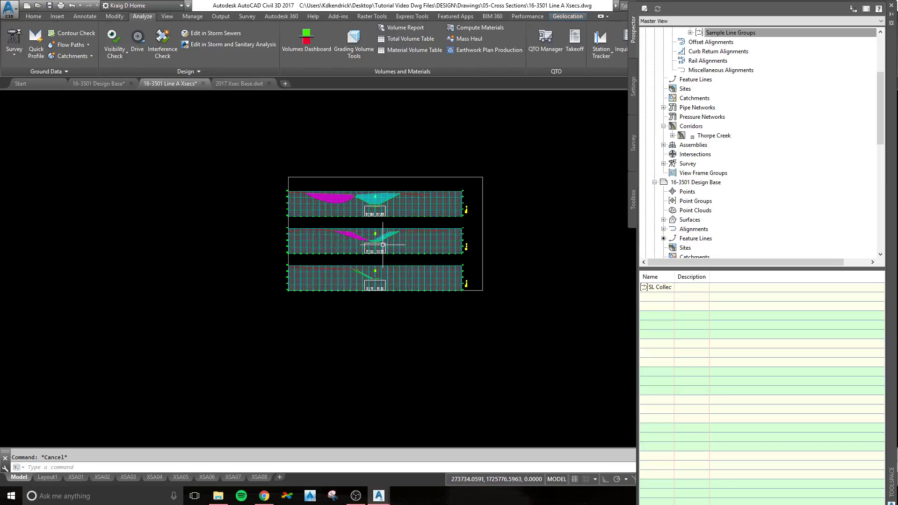
scroll(386, 275, "up", 2)
middle_click_drag(386, 274, 356, 292)
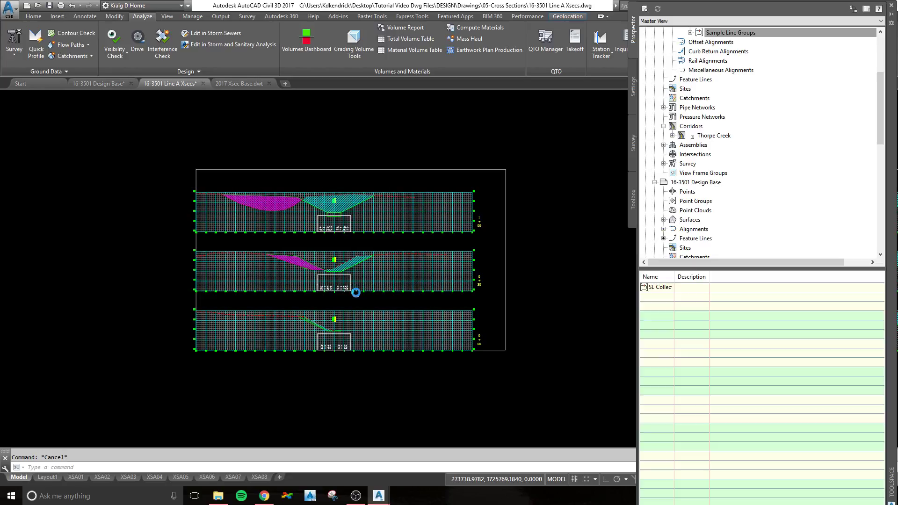
scroll(356, 292, "down", 8)
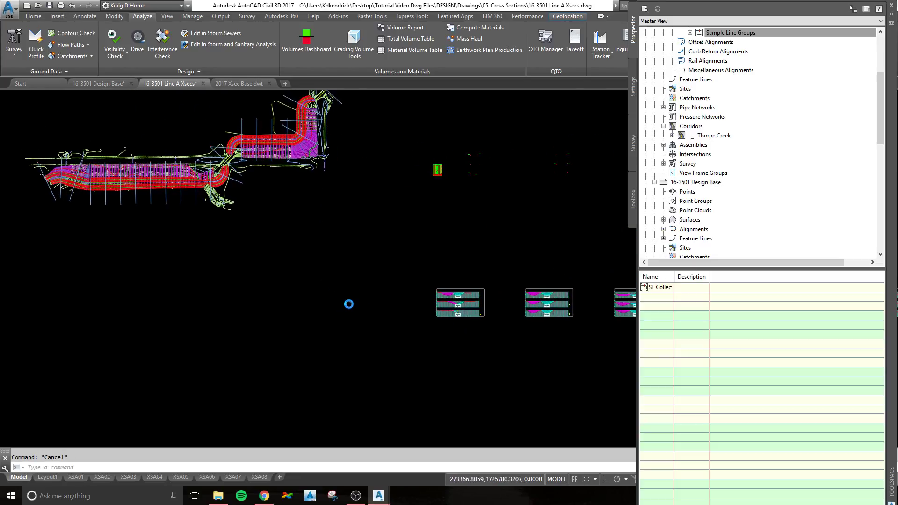
scroll(487, 323, "up", 2)
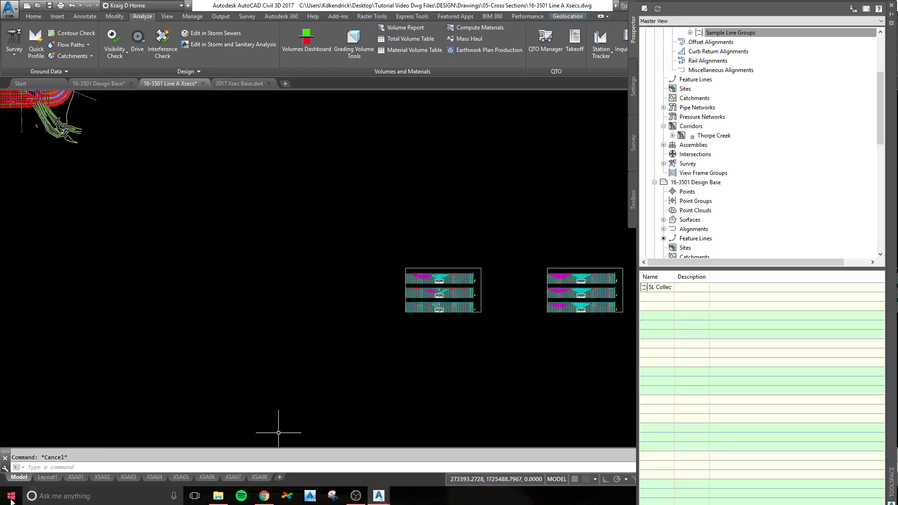
middle_click_drag(274, 281, 393, 313)
scroll(227, 231, "up", 4)
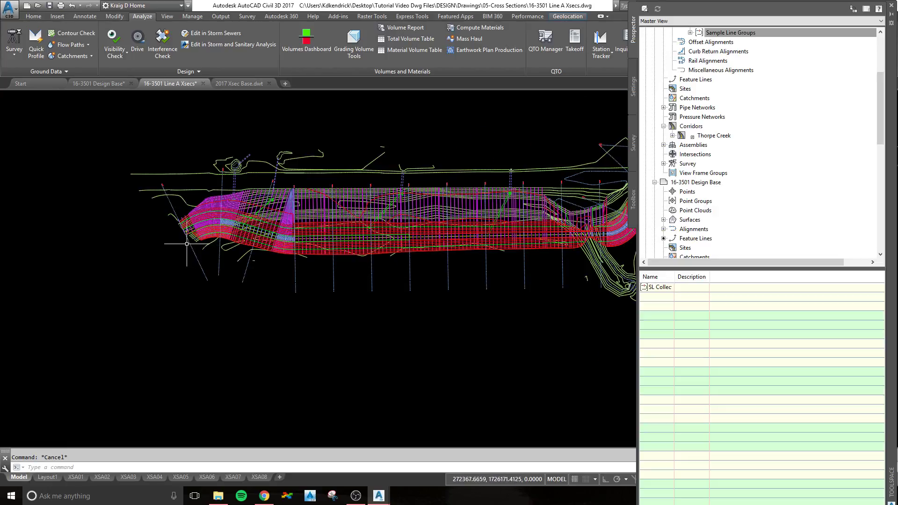
middle_click_drag(458, 257, 201, 242)
scroll(201, 242, "down", 3)
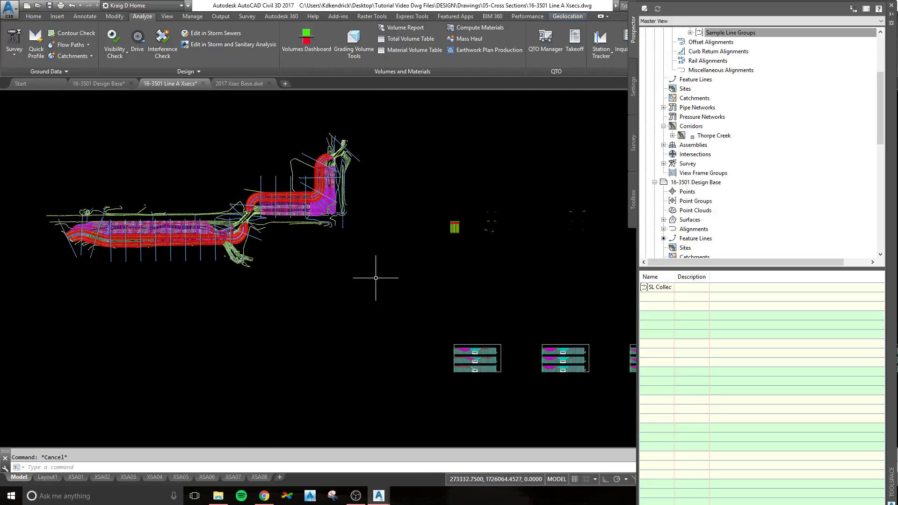
middle_click_drag(439, 275, 230, 242)
scroll(396, 290, "up", 6)
scroll(377, 297, "down", 6)
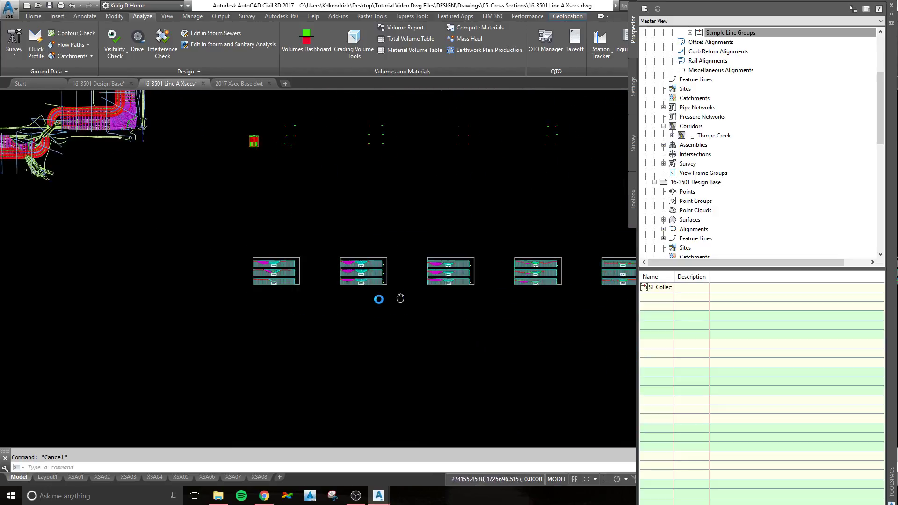
scroll(249, 274, "up", 5)
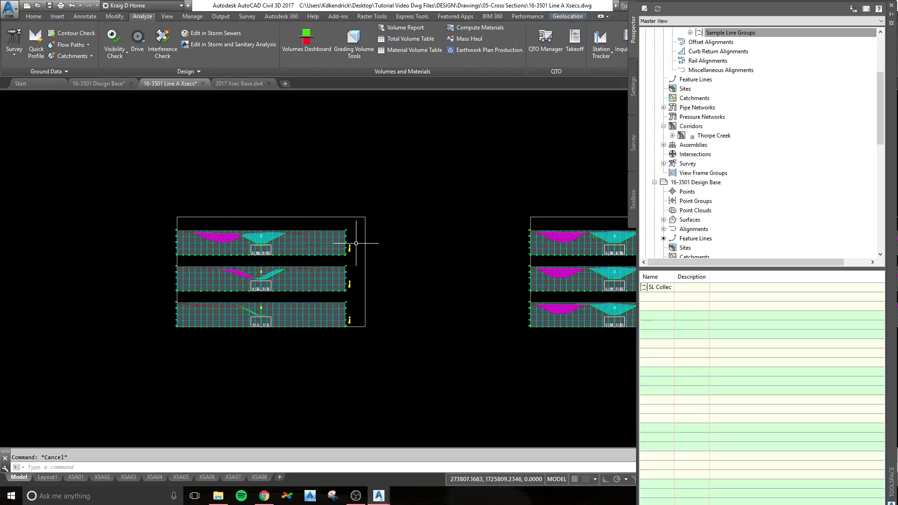
scroll(273, 244, "up", 4)
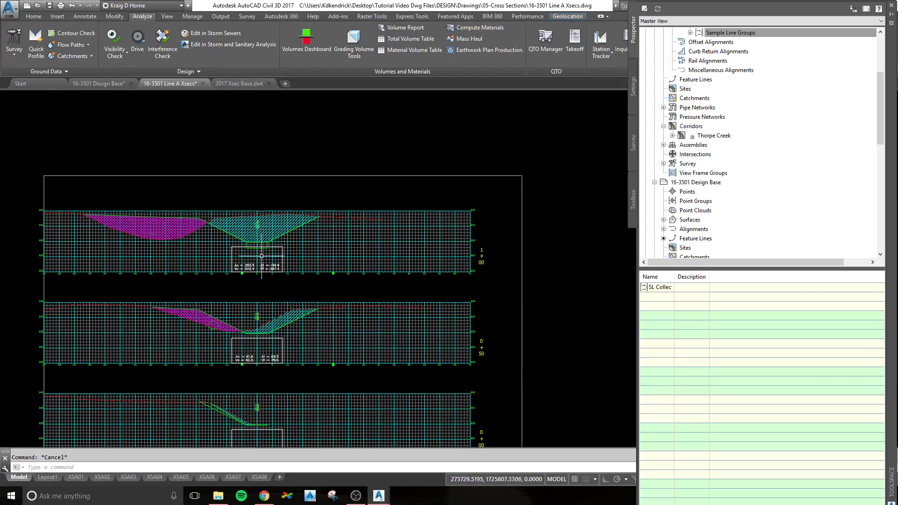
scroll(239, 260, "down", 10)
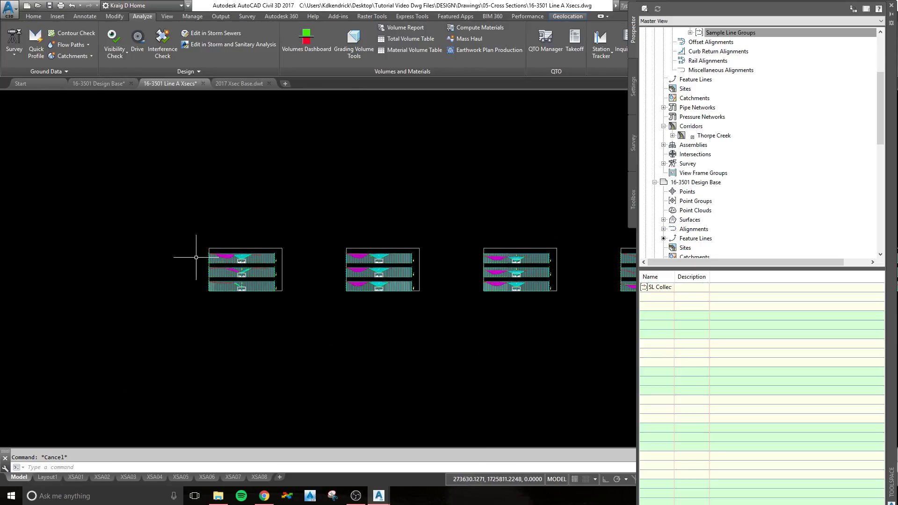
middle_click_drag(226, 260, 344, 277)
mouse_move(263, 198)
middle_mouse_down()
mouse_move(365, 295)
mouse_move(311, 271)
middle_mouse_up()
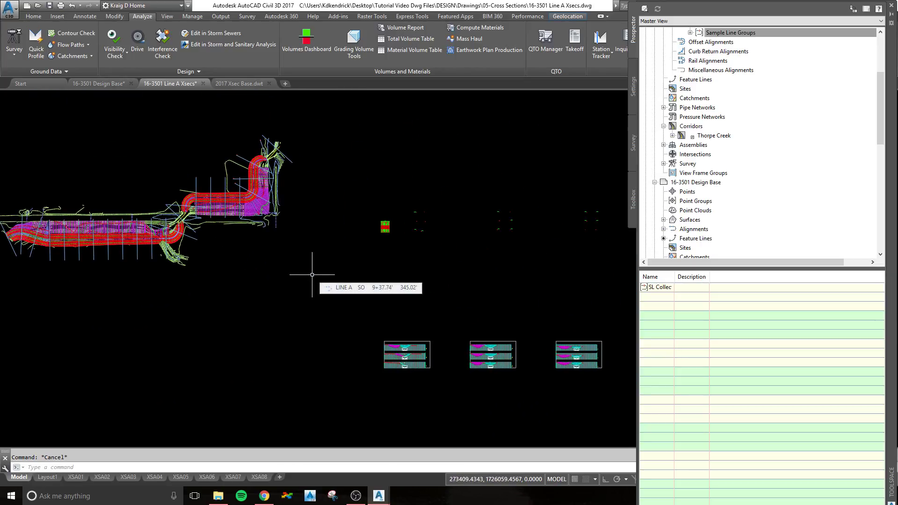
scroll(405, 357, "up", 4)
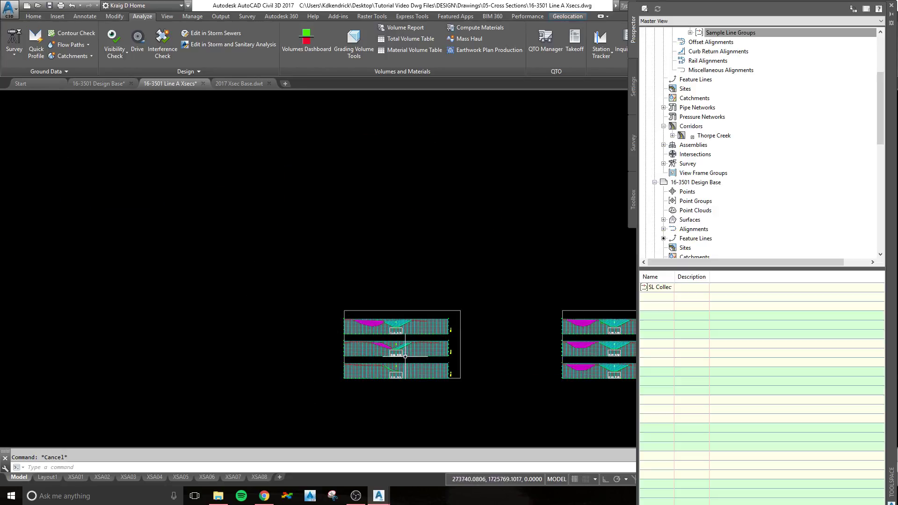
scroll(401, 347, "up", 2)
scroll(341, 311, "down", 6)
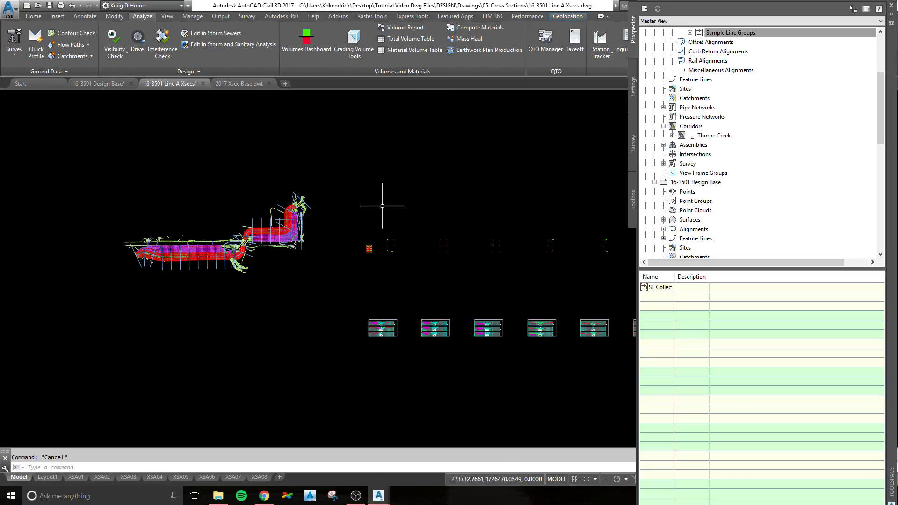
scroll(391, 343, "up", 4)
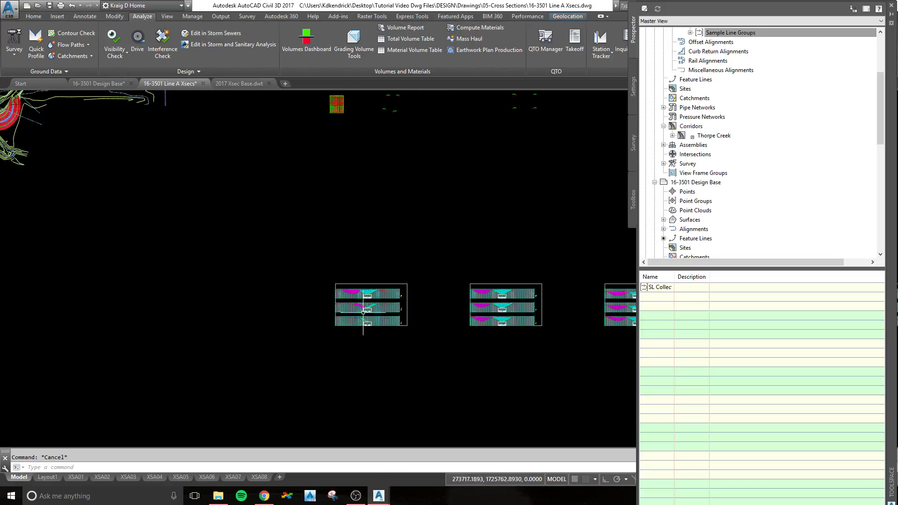
scroll(373, 296, "up", 4)
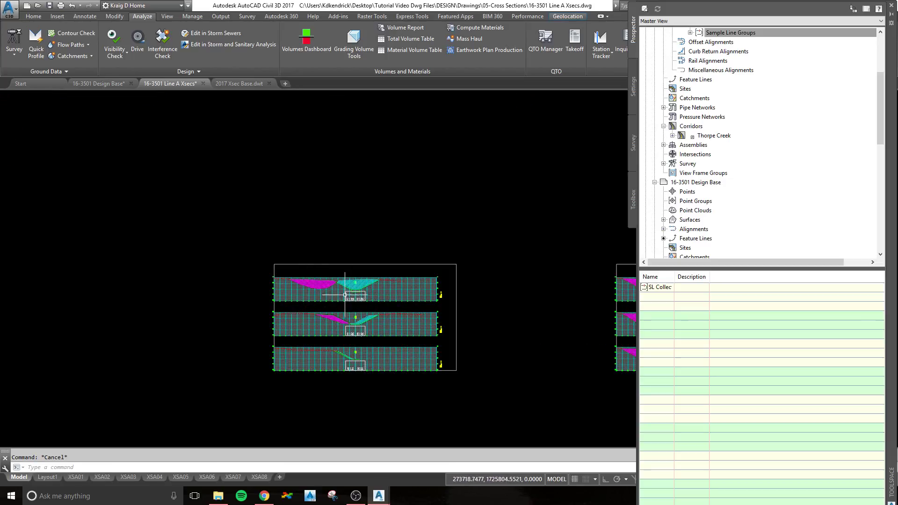
scroll(344, 296, "down", 4)
scroll(319, 293, "down", 3)
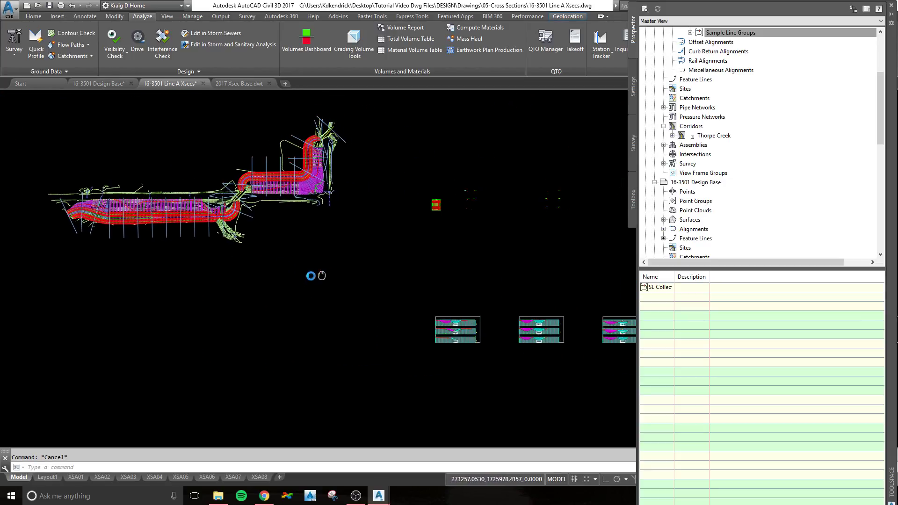